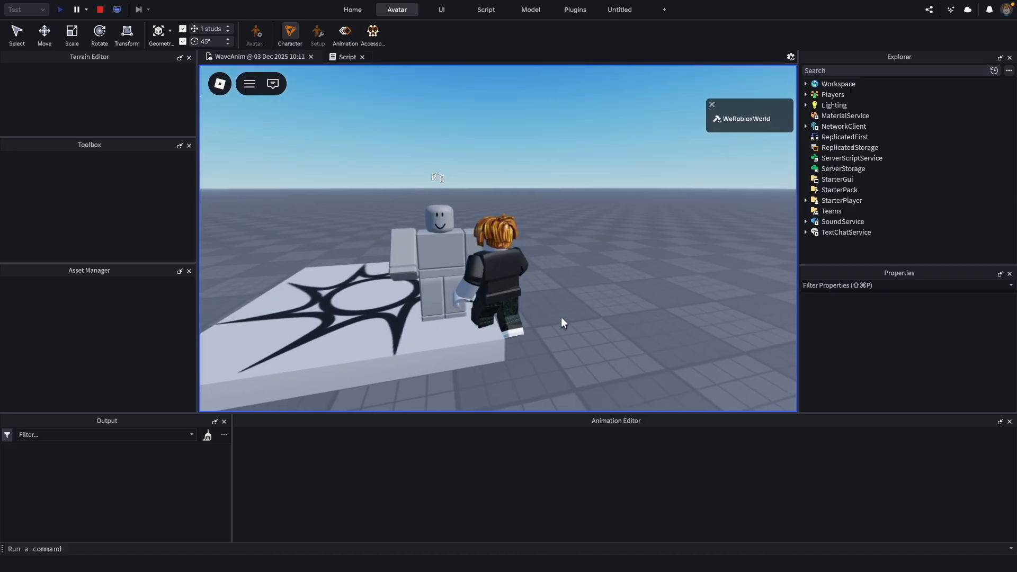
# Walk the test character around the rig and view its arm animation from several sides.
pyautogui.press('a')
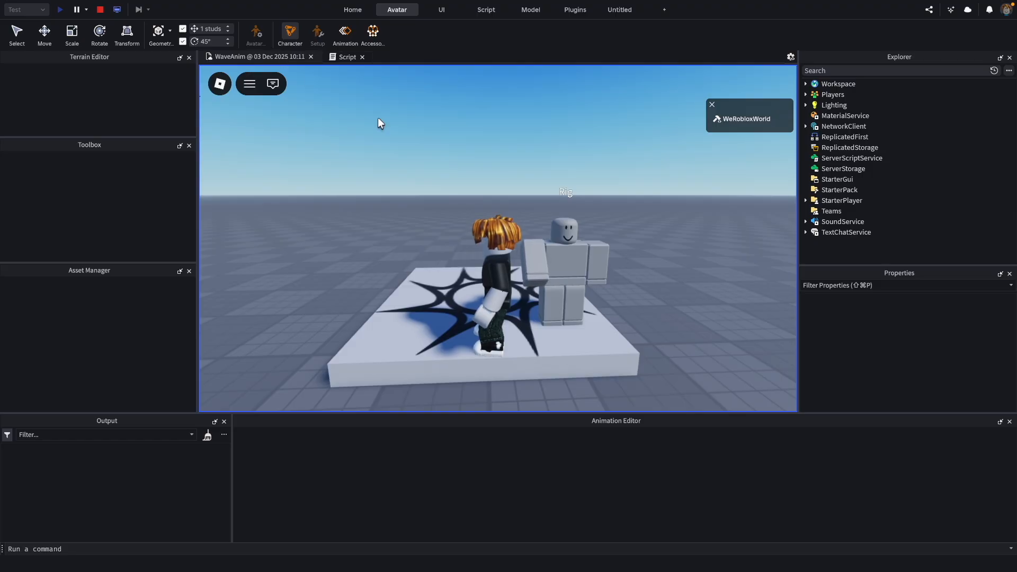
pyautogui.moveTo(425, 155); pyautogui.dragTo(424, 155, button='right')
pyautogui.press('w')
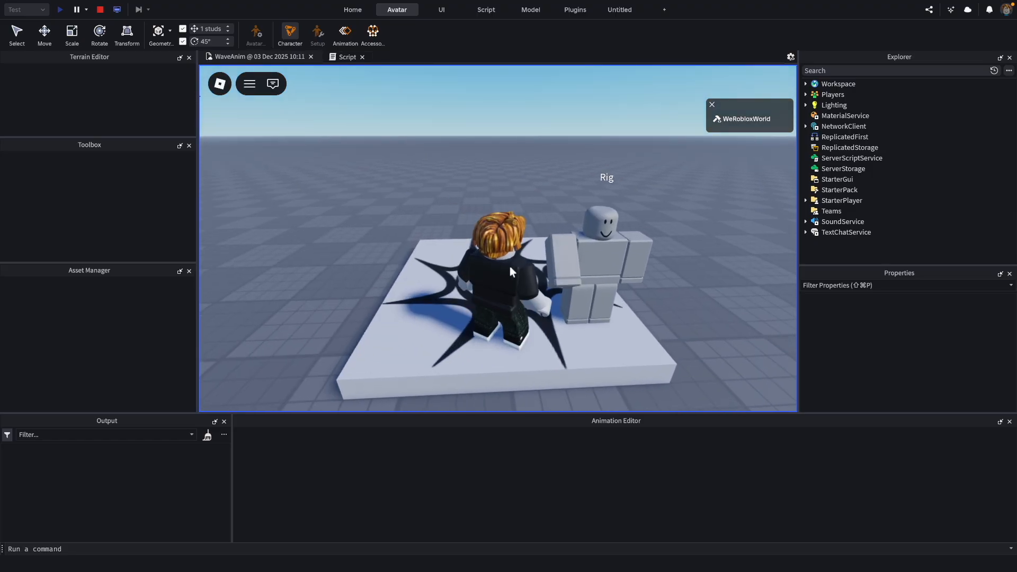
pyautogui.press('s')
pyautogui.moveTo(519, 278); pyautogui.dragTo(519, 278, button='right')
pyautogui.press('w')
pyautogui.press('s')
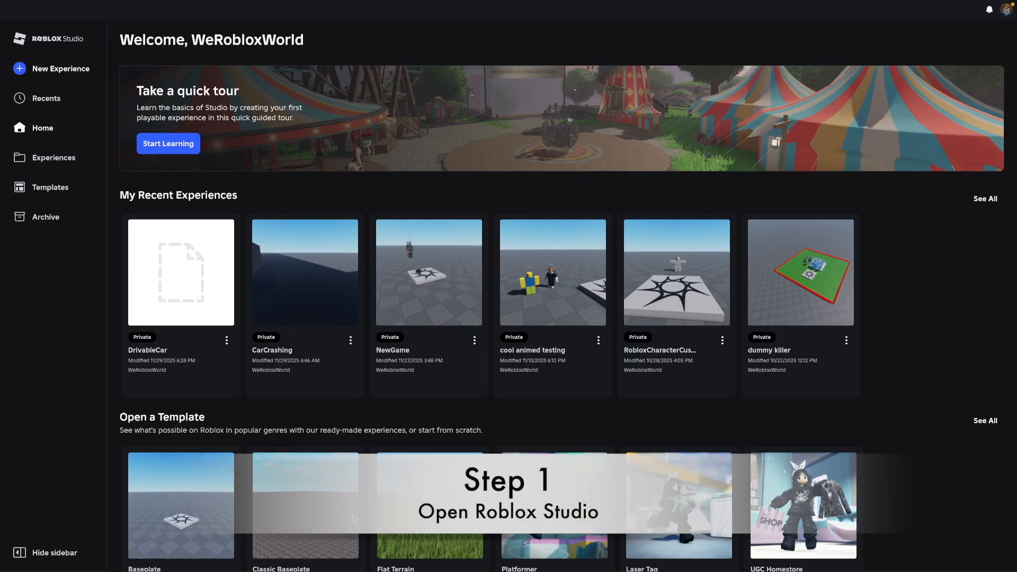
# Create a place from the Baseplate template and insert an R15 masculine Block Avatar rig.
pyautogui.click(200, 489)
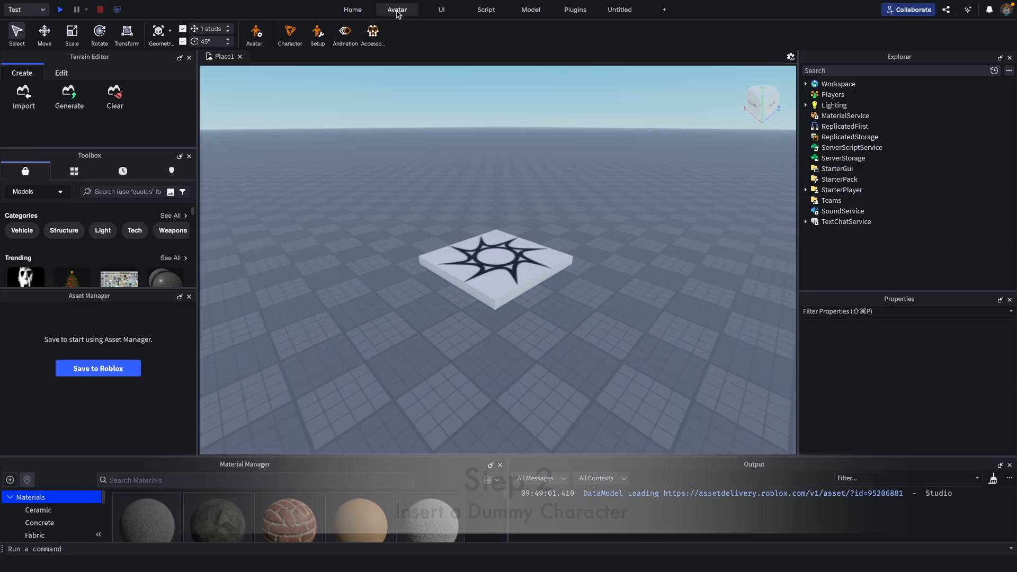
pyautogui.click(397, 10)
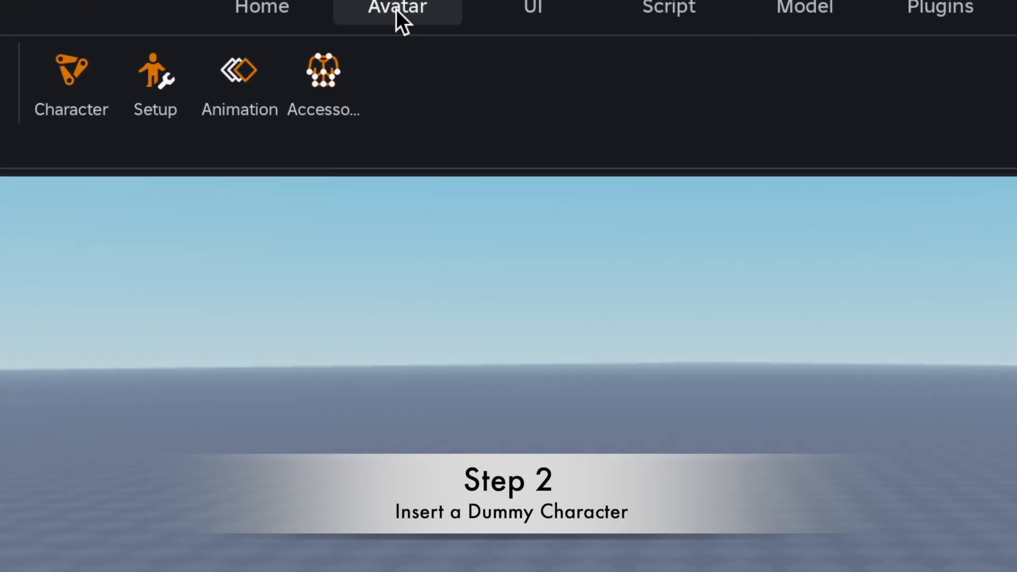
pyautogui.click(76, 81)
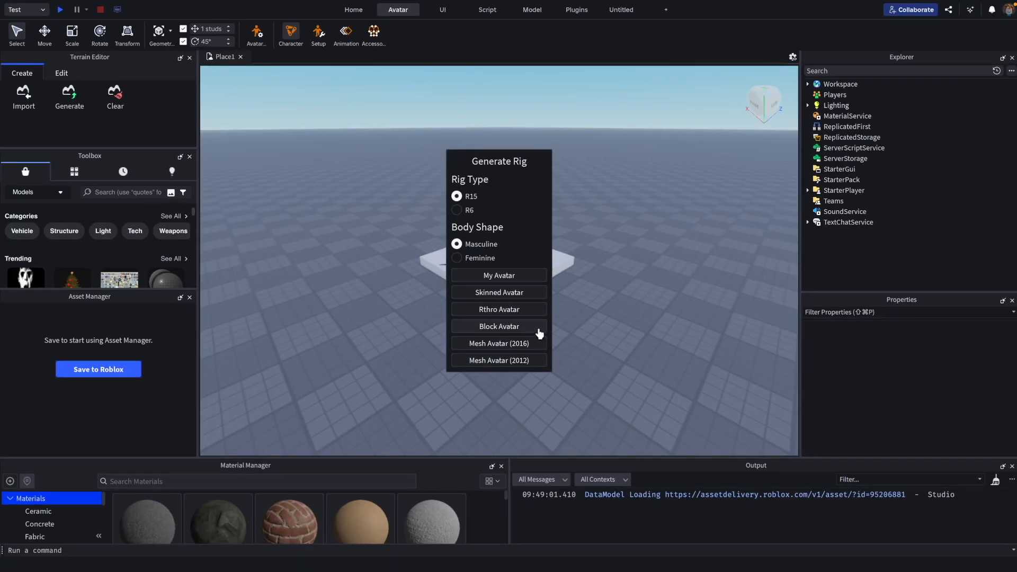
pyautogui.click(535, 329)
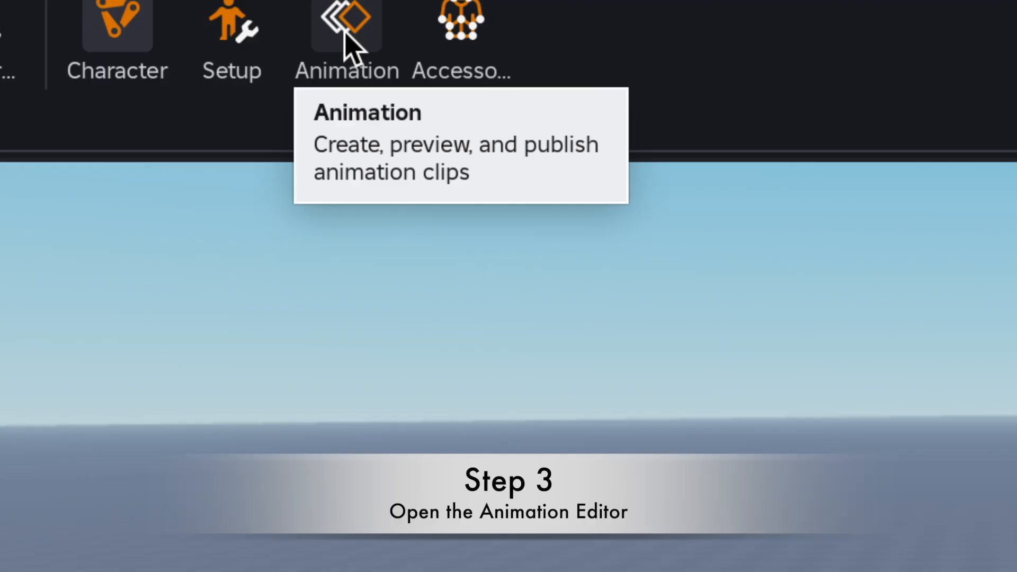
# Open the Animation Editor and enlarge its area, closing the Material Manager to make room.
pyautogui.click(350, 33)
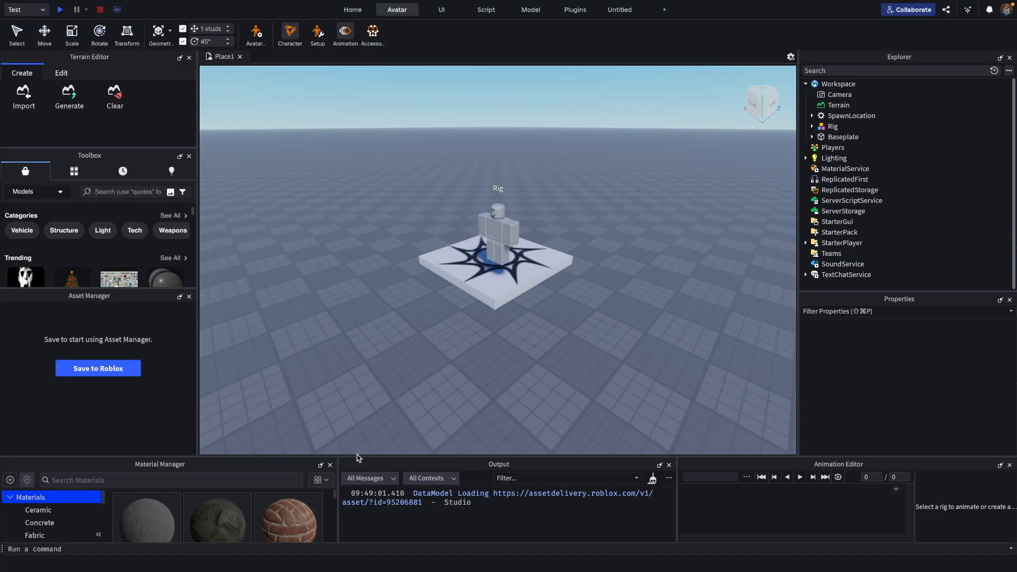
pyautogui.click(330, 465)
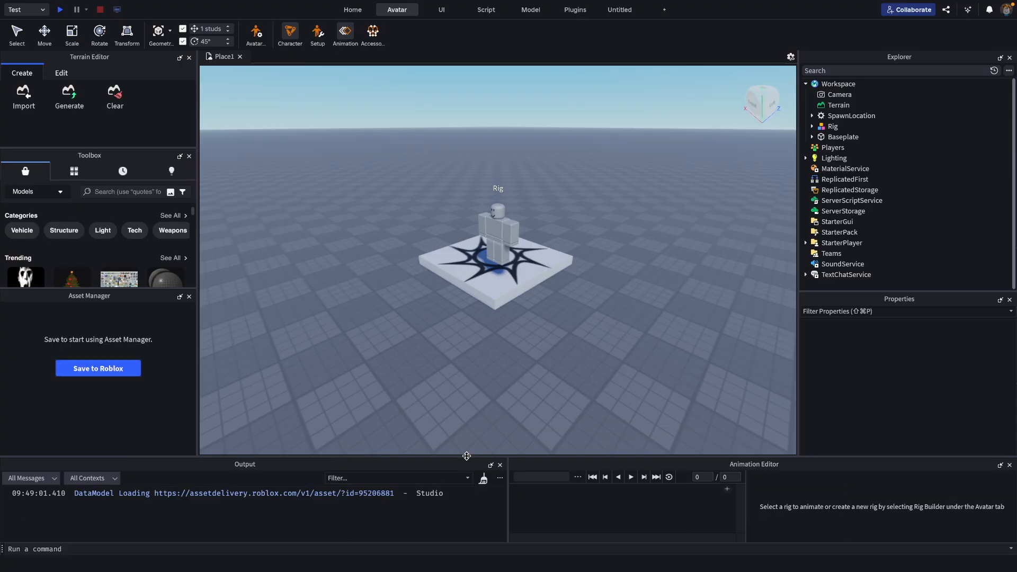
pyautogui.moveTo(507, 470); pyautogui.dragTo(476, 470)
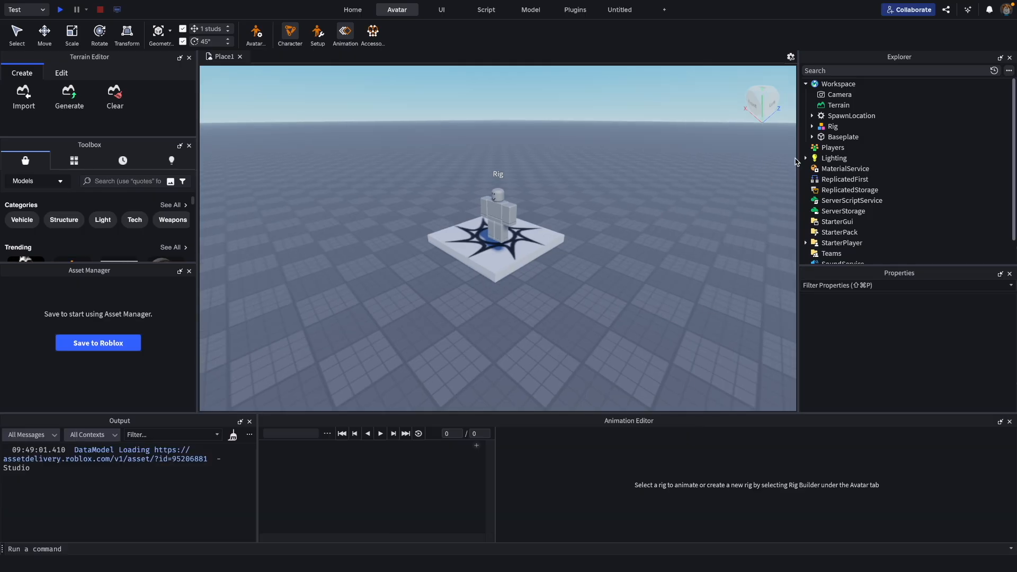
# Choose the Rig in the Workspace as the animation target and name its animation clip Wave.
pyautogui.click(834, 128)
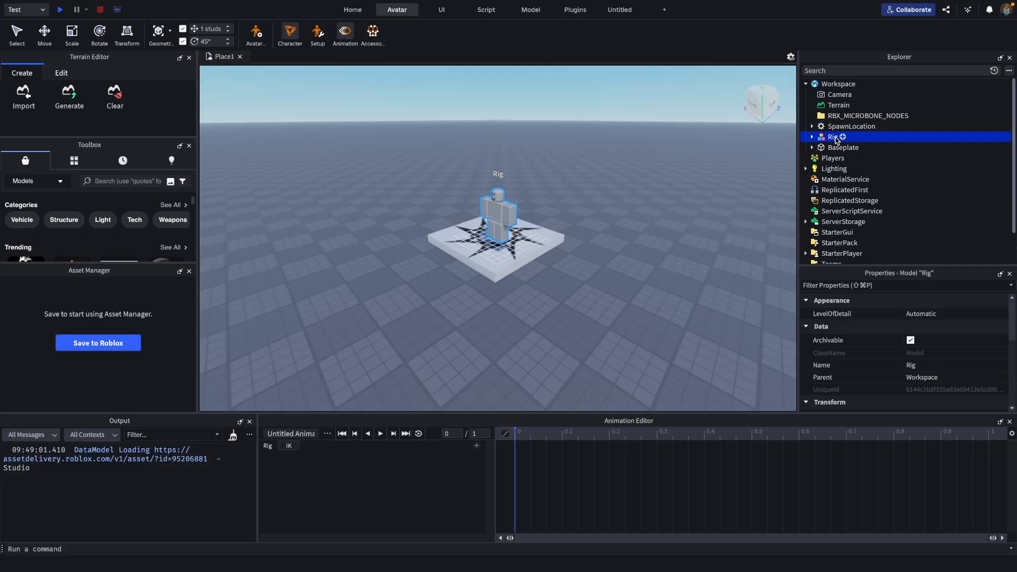
pyautogui.click(305, 434)
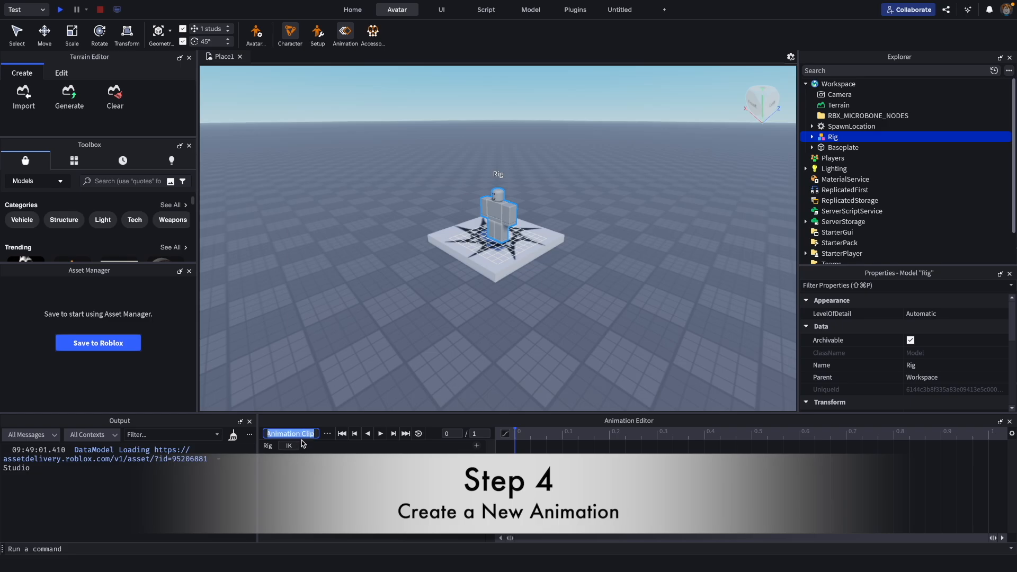
pyautogui.write('Wave')
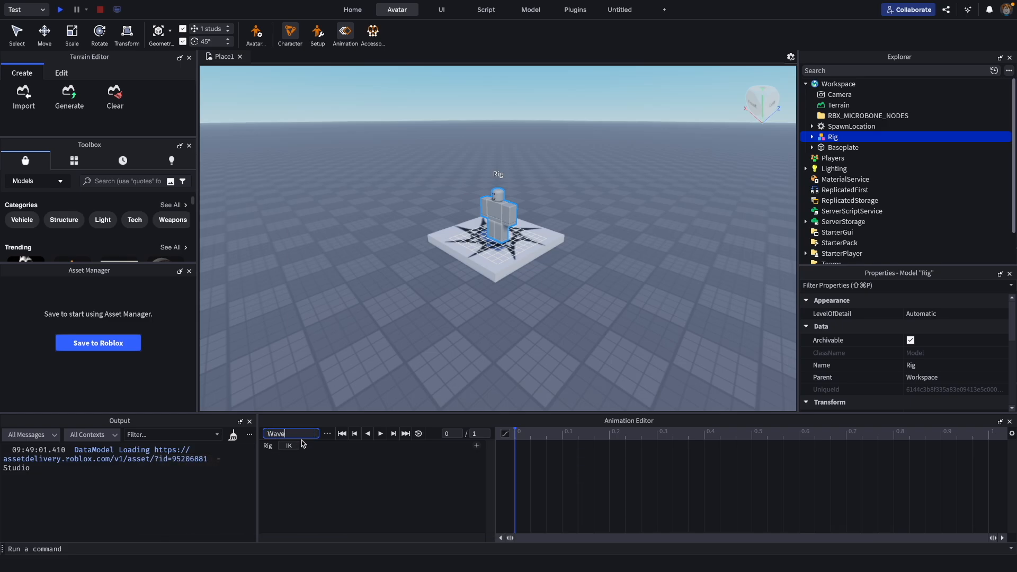
pyautogui.press('Return')
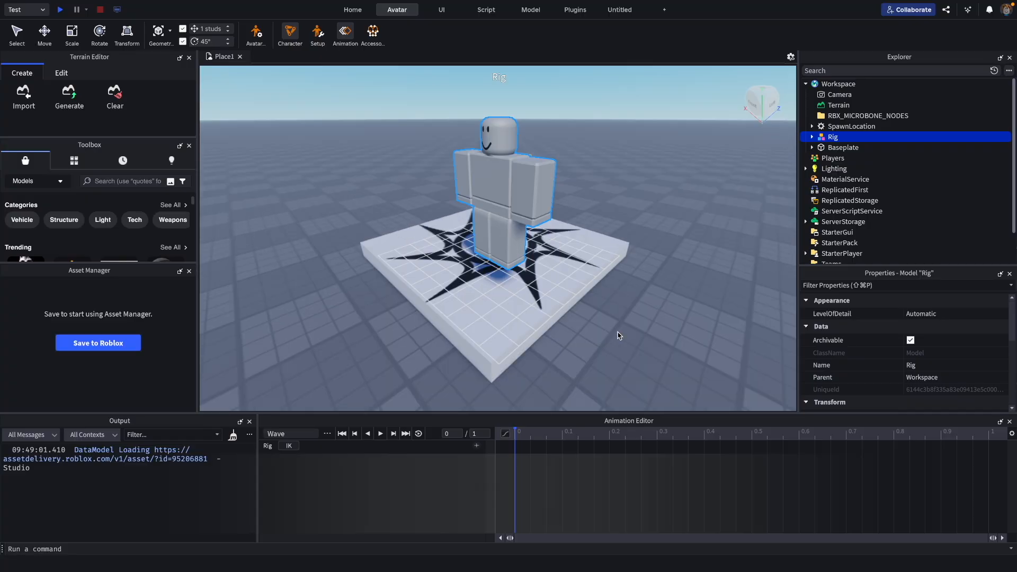
# Pose the rig's right upper arm at time 0, rotated slightly forward from the body.
pyautogui.moveTo(618, 335); pyautogui.dragTo(618, 336, button='right')
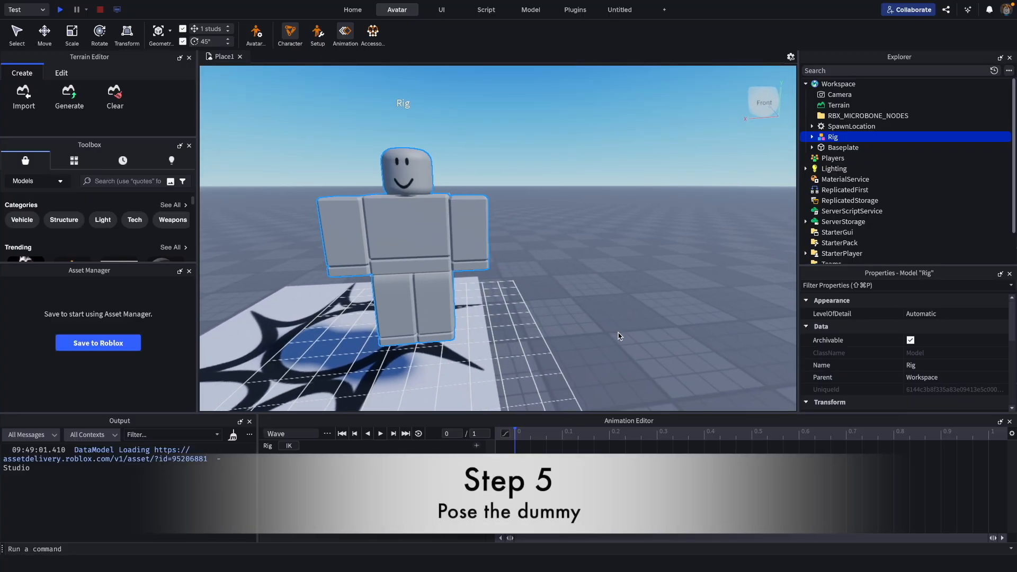
pyautogui.press('a')
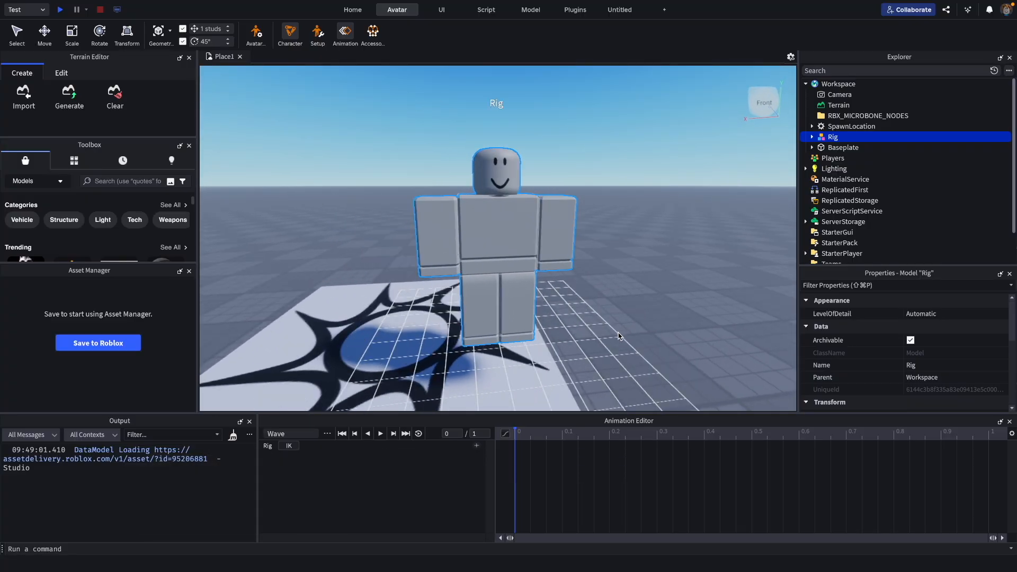
pyautogui.click(445, 235)
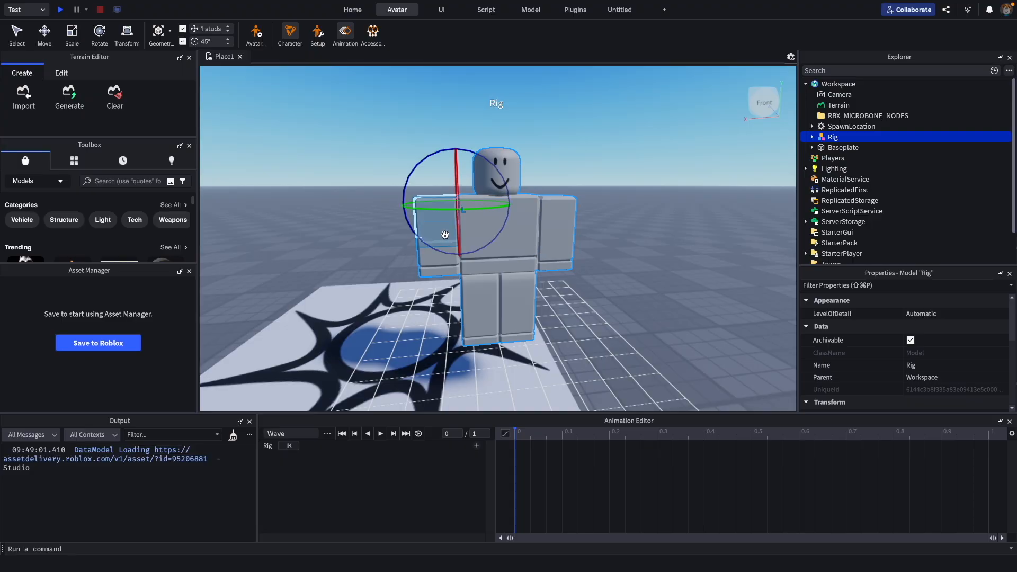
pyautogui.moveTo(457, 189); pyautogui.dragTo(458, 168)
pyautogui.moveTo(466, 132); pyautogui.dragTo(423, 170)
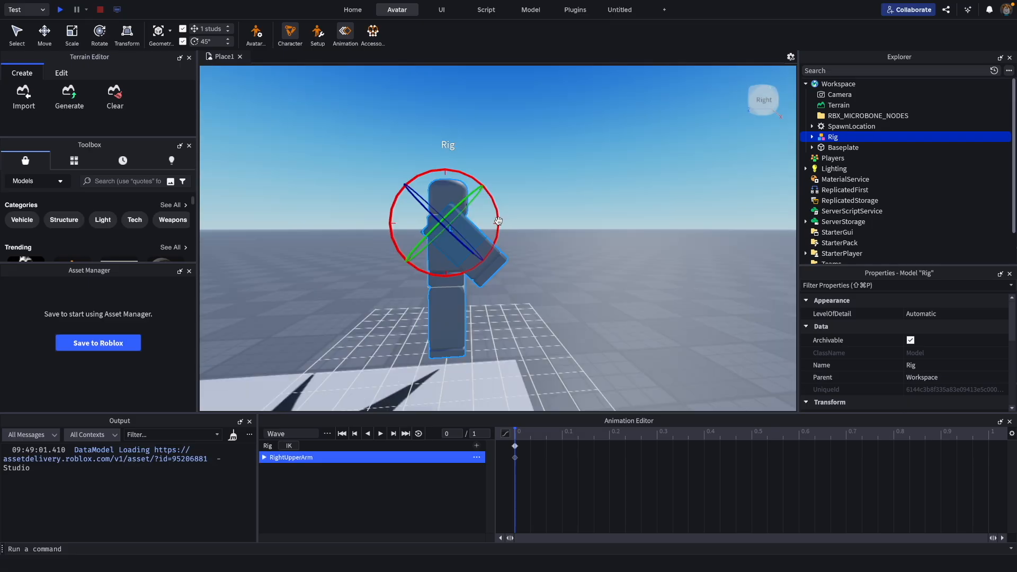
pyautogui.moveTo(498, 220); pyautogui.dragTo(493, 254)
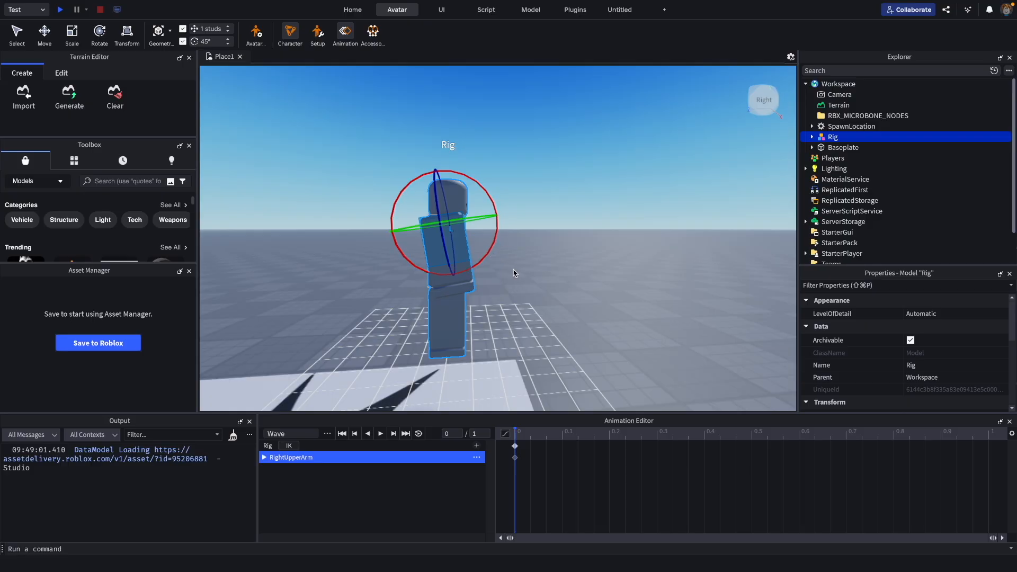
# Set the animation timeline unit to Frames and the Wave animation's length to 120 frames.
pyautogui.click(531, 438)
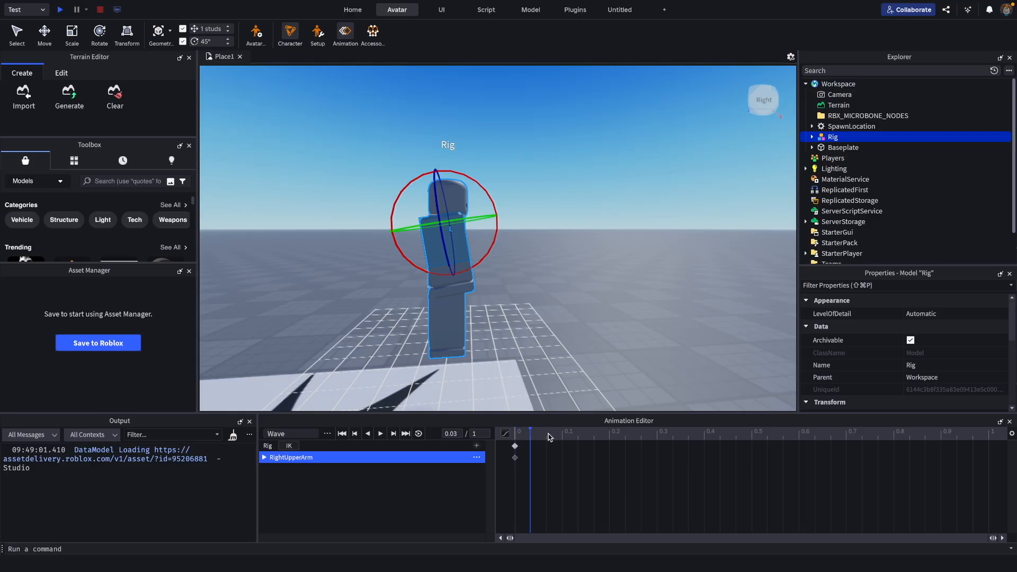
pyautogui.moveTo(547, 437); pyautogui.dragTo(688, 440)
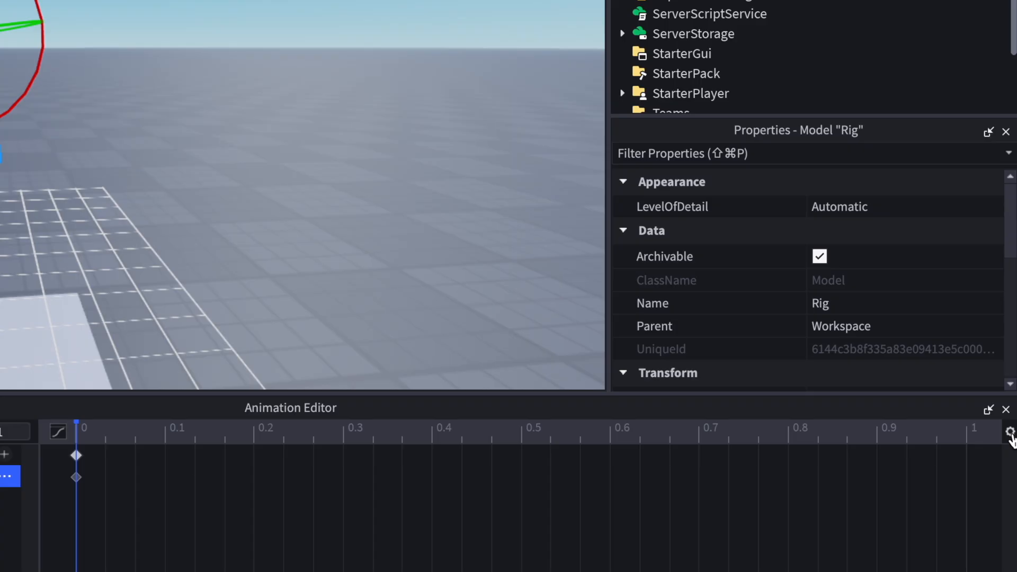
pyautogui.click(1010, 432)
pyautogui.moveTo(944, 453)
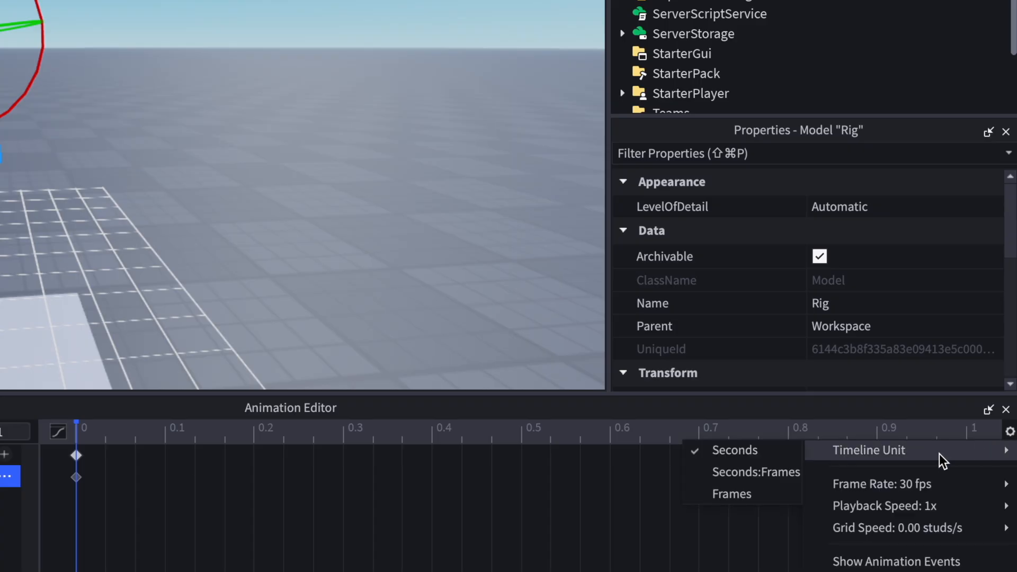
pyautogui.click(753, 497)
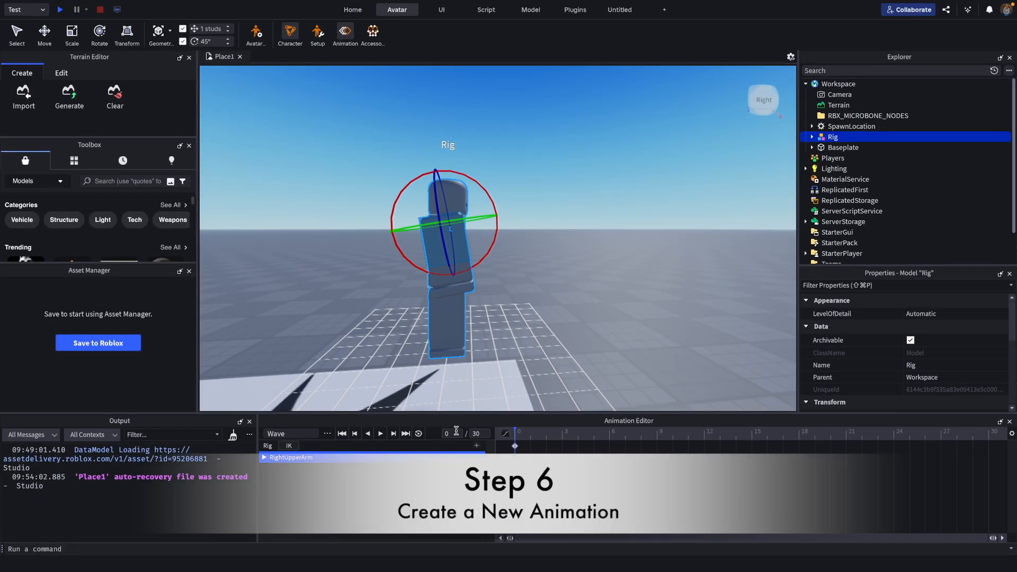
pyautogui.doubleClick(484, 433)
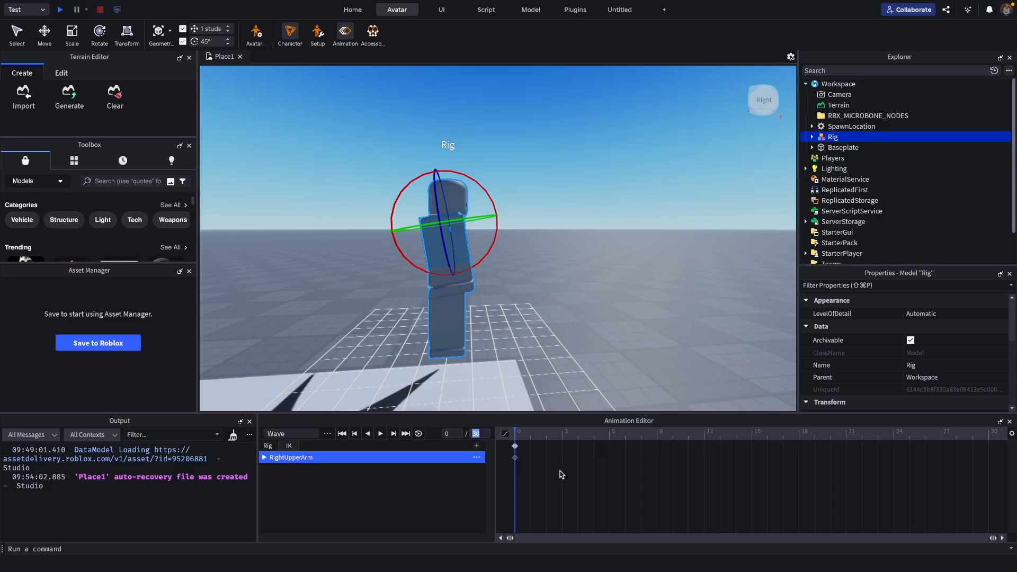
pyautogui.press('Return')
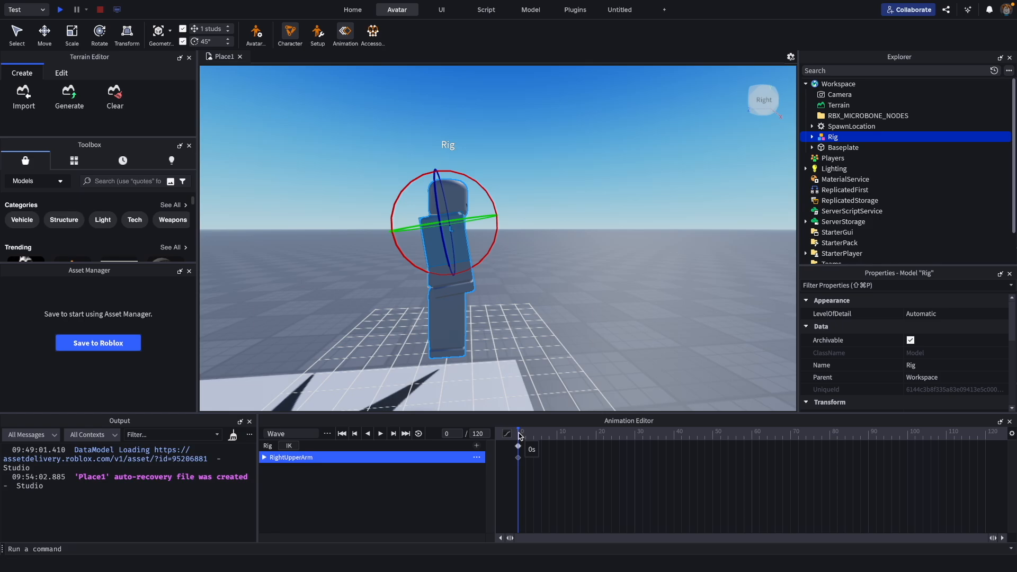
# Keyframe the right upper arm raised forward at frame 15 and lowered to its starting pose at frame 30.
pyautogui.moveTo(520, 435); pyautogui.dragTo(577, 441)
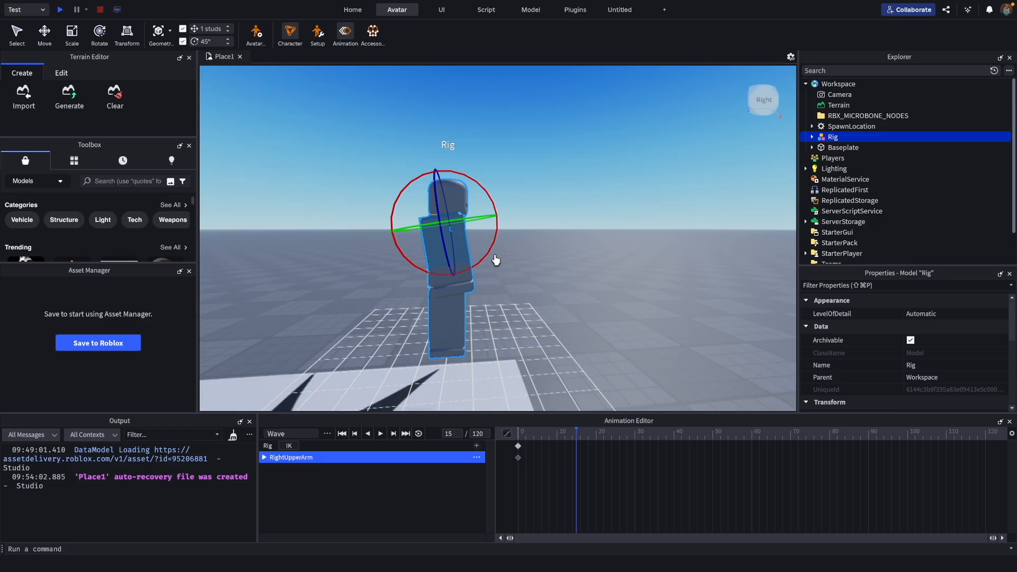
pyautogui.moveTo(489, 250); pyautogui.dragTo(513, 228)
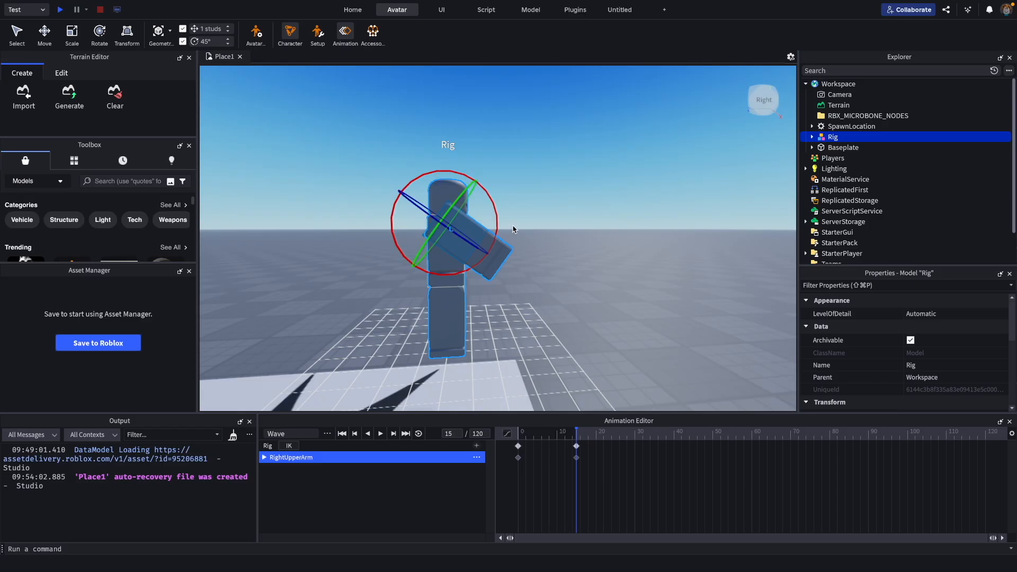
pyautogui.click(637, 433)
pyautogui.click(635, 433)
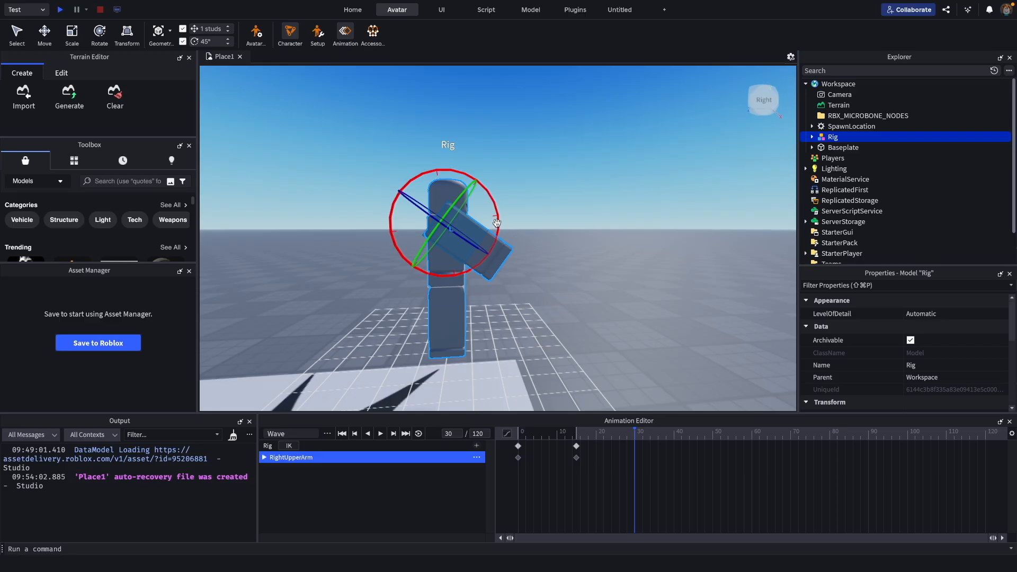
pyautogui.moveTo(496, 222); pyautogui.dragTo(498, 260)
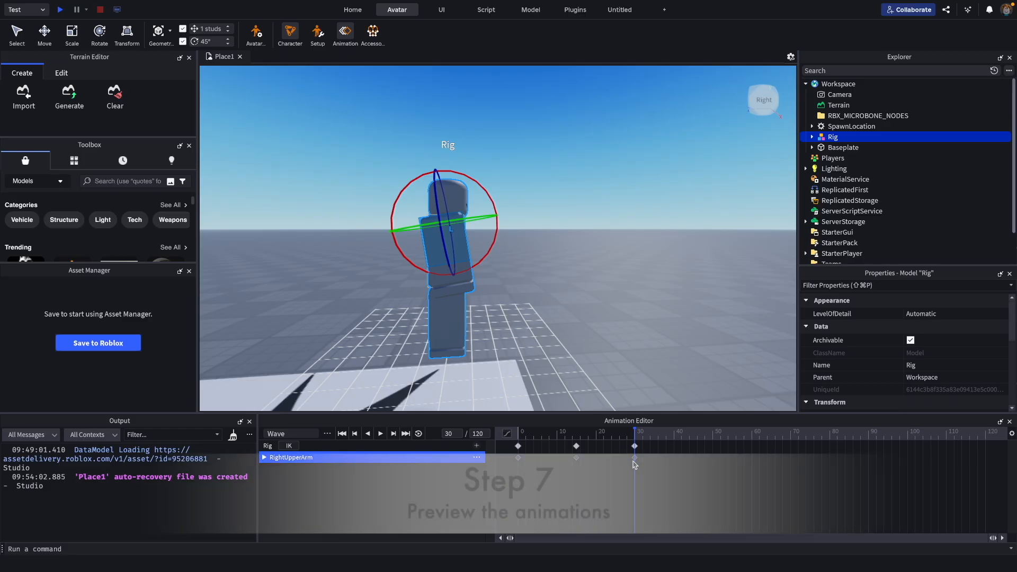
# Preview the Wave animation from frame 0, viewing the arm movement from the rig's side and front.
pyautogui.moveTo(634, 432); pyautogui.dragTo(505, 440)
pyautogui.press('space')
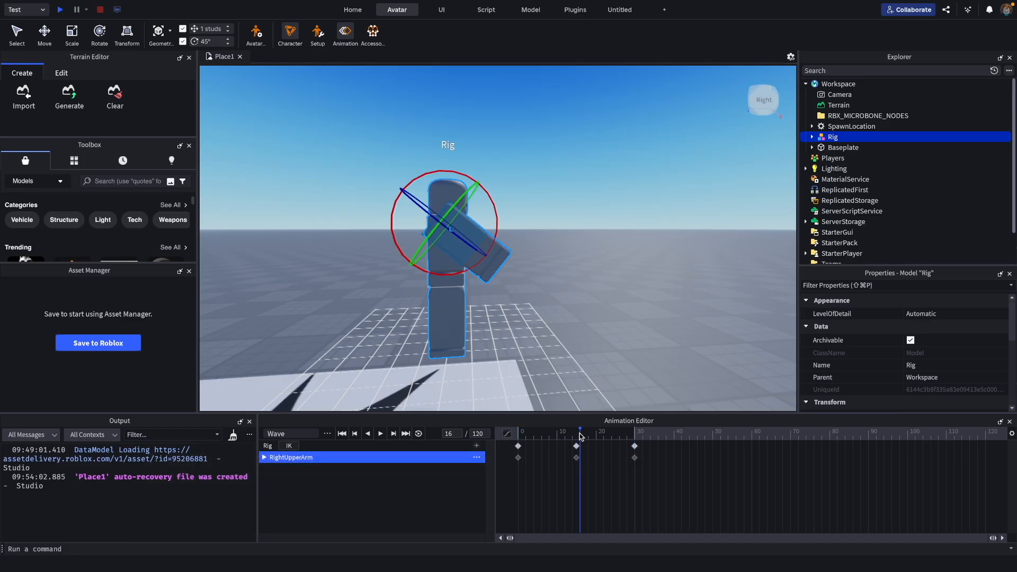
pyautogui.moveTo(582, 432); pyautogui.dragTo(489, 439)
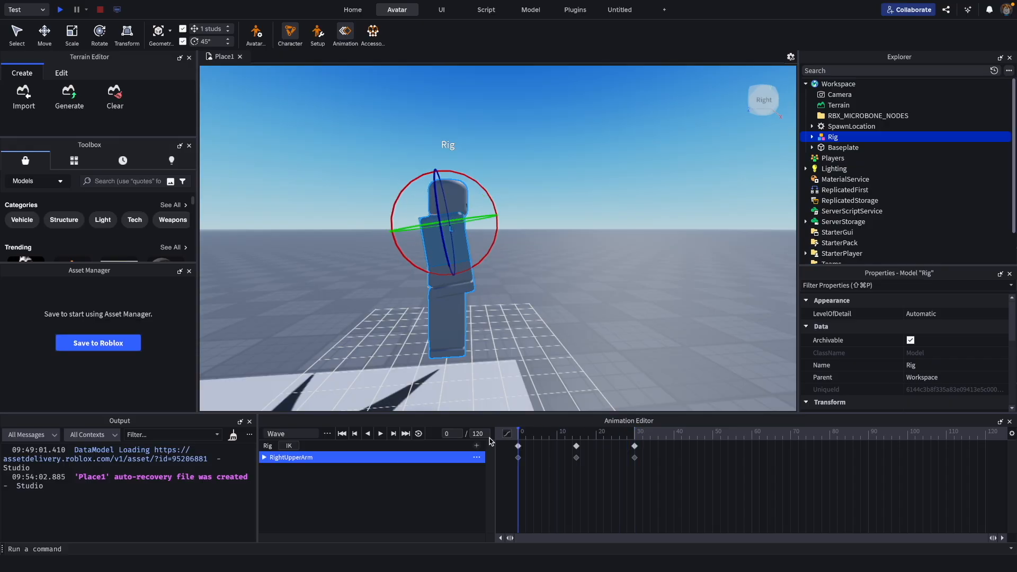
pyautogui.click(554, 267)
pyautogui.click(381, 433)
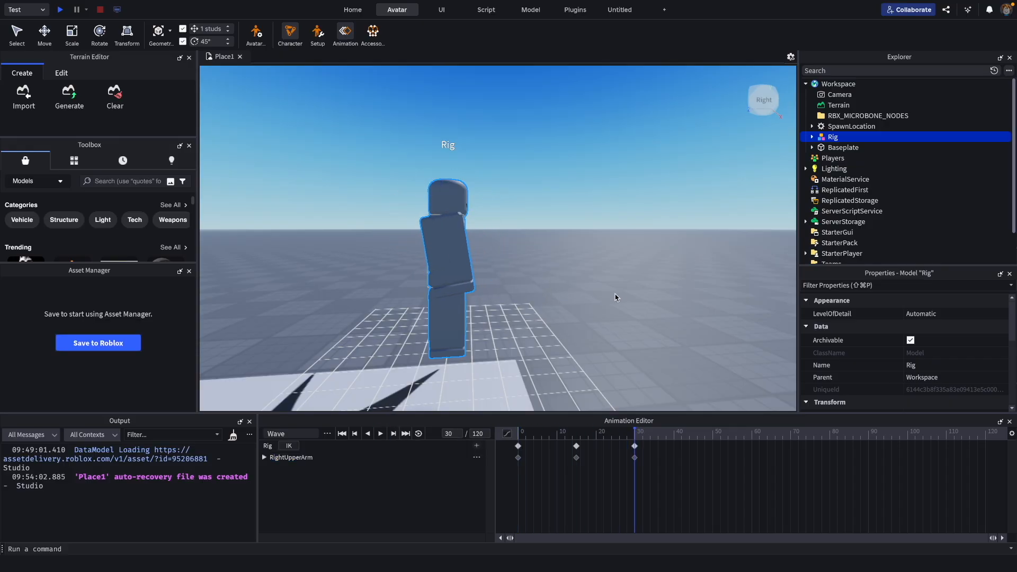
pyautogui.press('d')
pyautogui.moveTo(623, 303); pyautogui.dragTo(623, 303, button='right')
pyautogui.press('w')
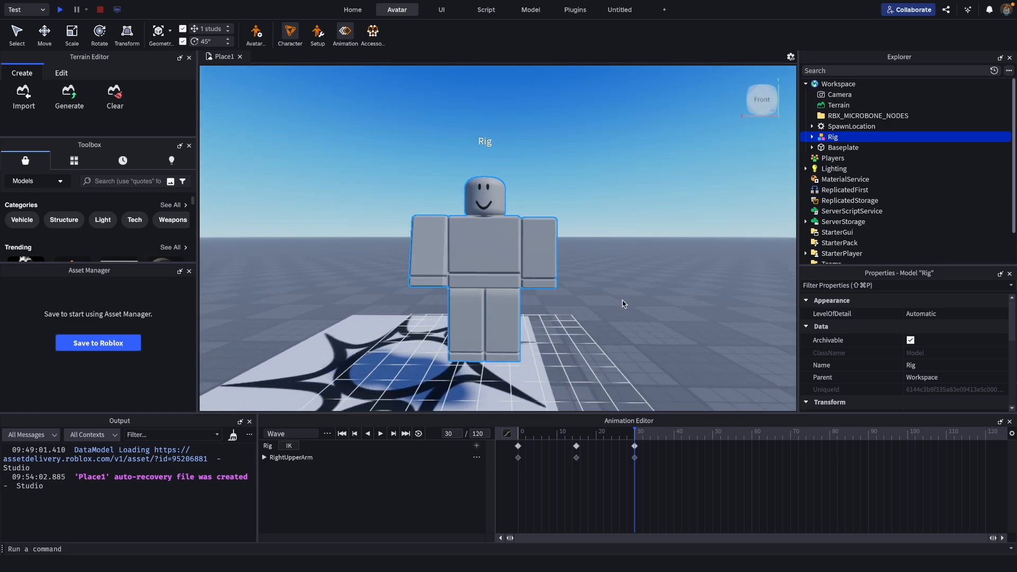
pyautogui.click(381, 434)
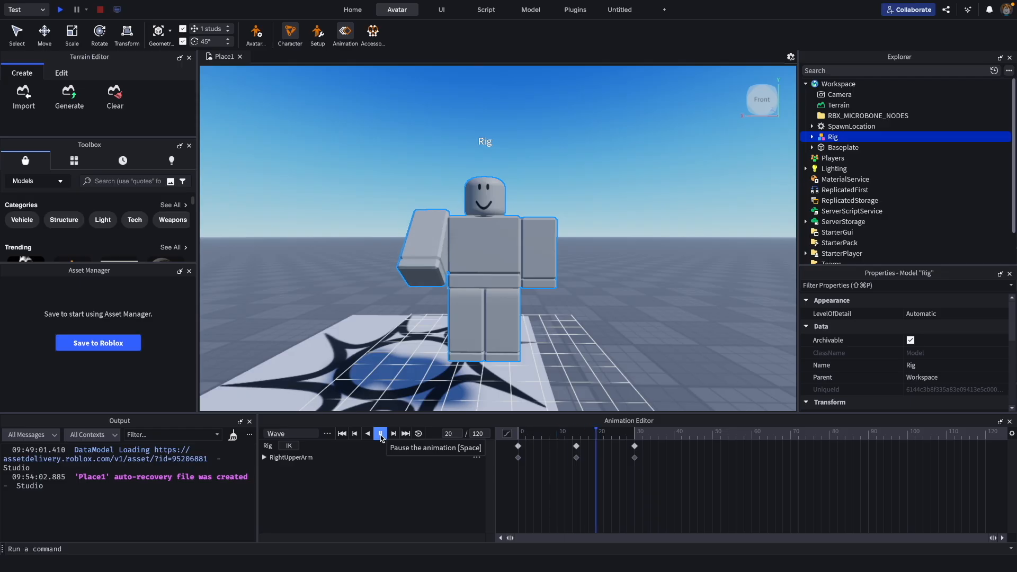
# Select the right upper arm's three keyframes at frames 0, 15 and 30 and set their easing style to Elastic.
pyautogui.moveTo(650, 449); pyautogui.dragTo(512, 449)
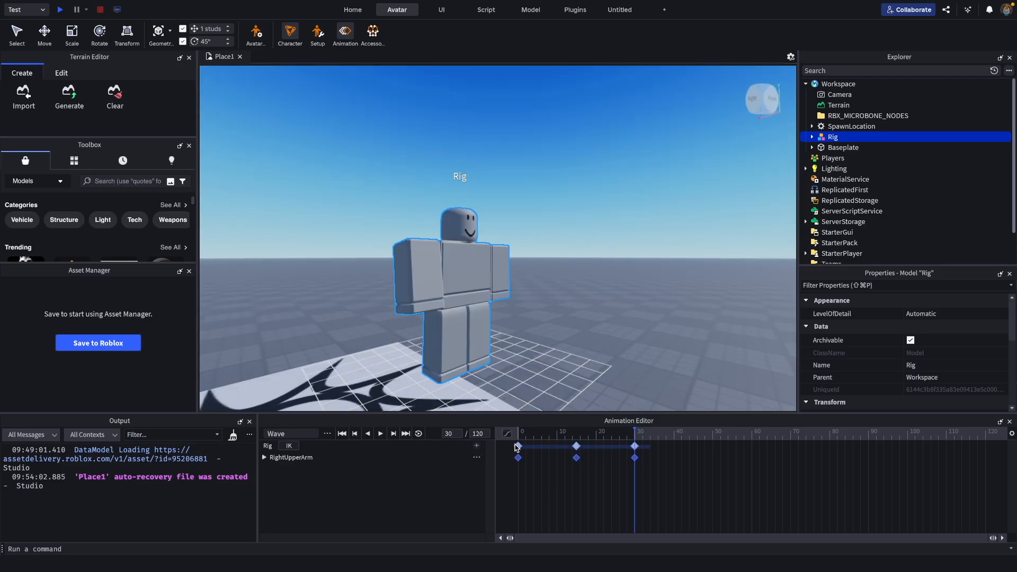
pyautogui.rightClick(636, 450)
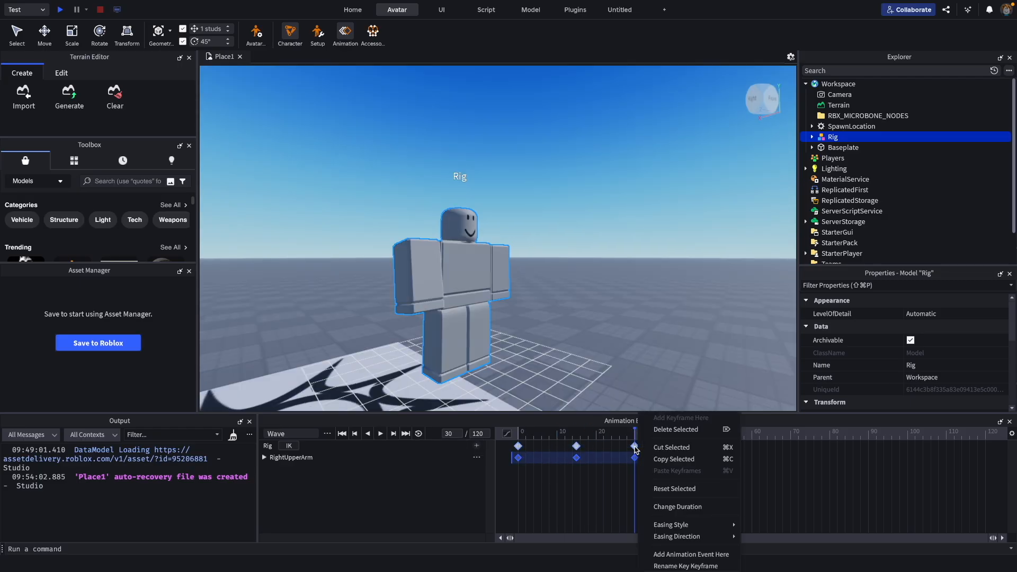
pyautogui.moveTo(692, 526)
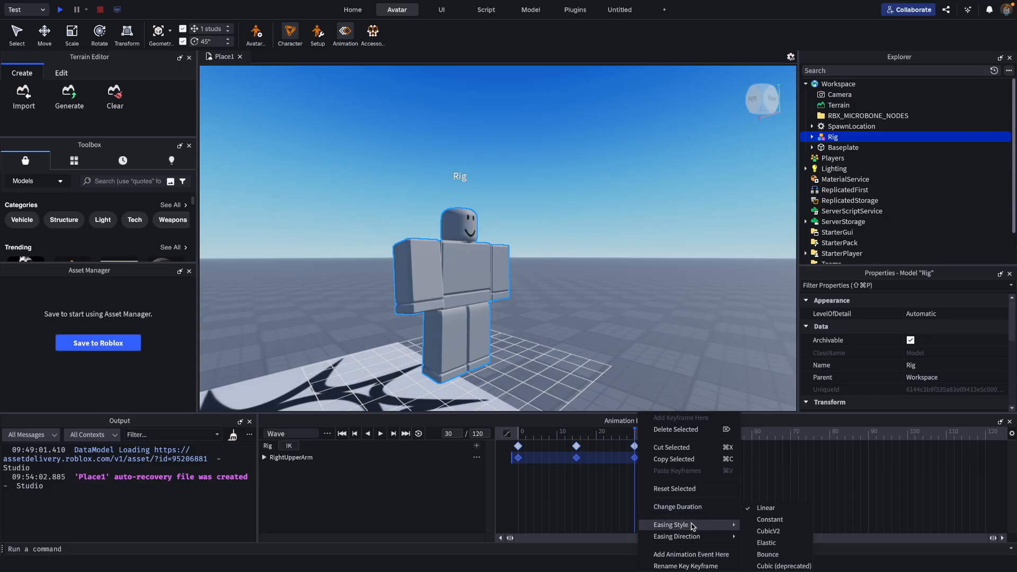
pyautogui.click(768, 531)
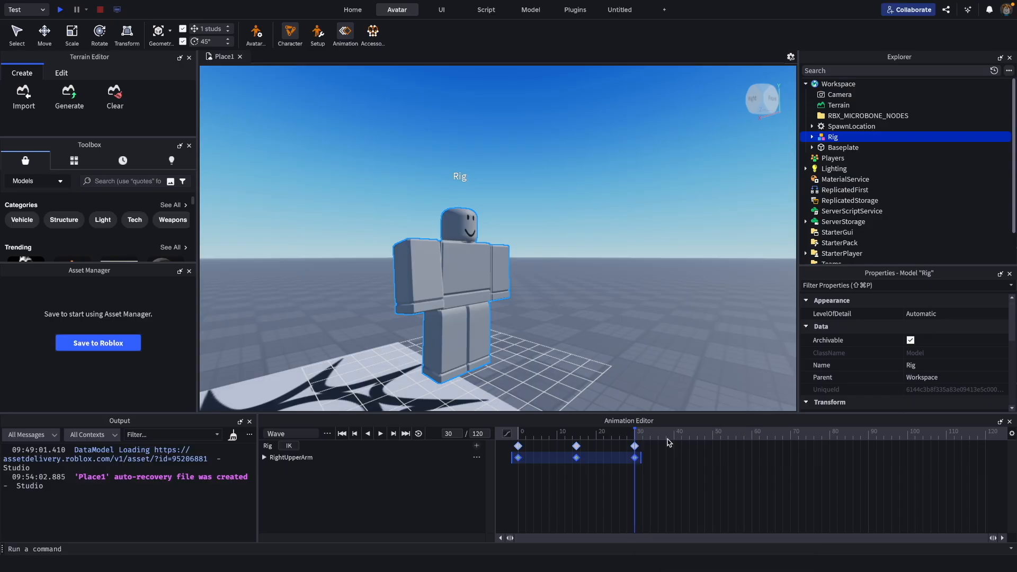
# Set the easing style of the three selected keyframes to Bounce and preview the Wave animation.
pyautogui.rightClick(635, 450)
pyautogui.moveTo(675, 525)
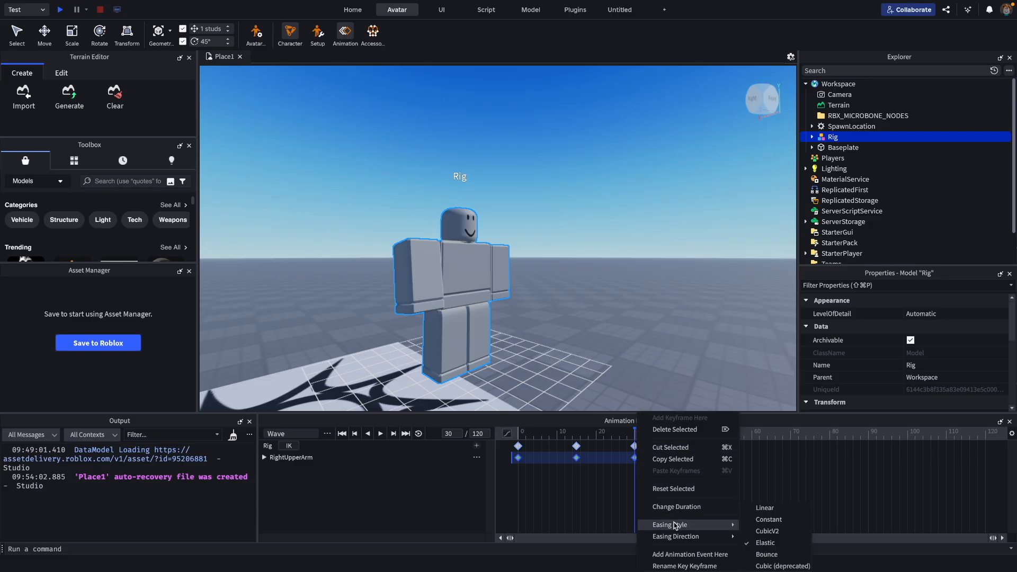
pyautogui.click(768, 554)
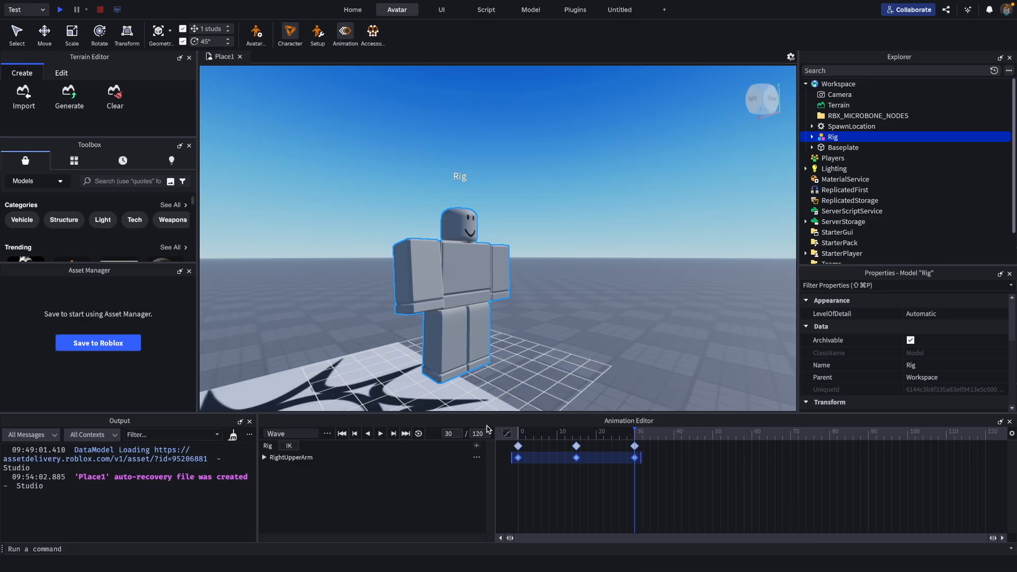
pyautogui.click(381, 438)
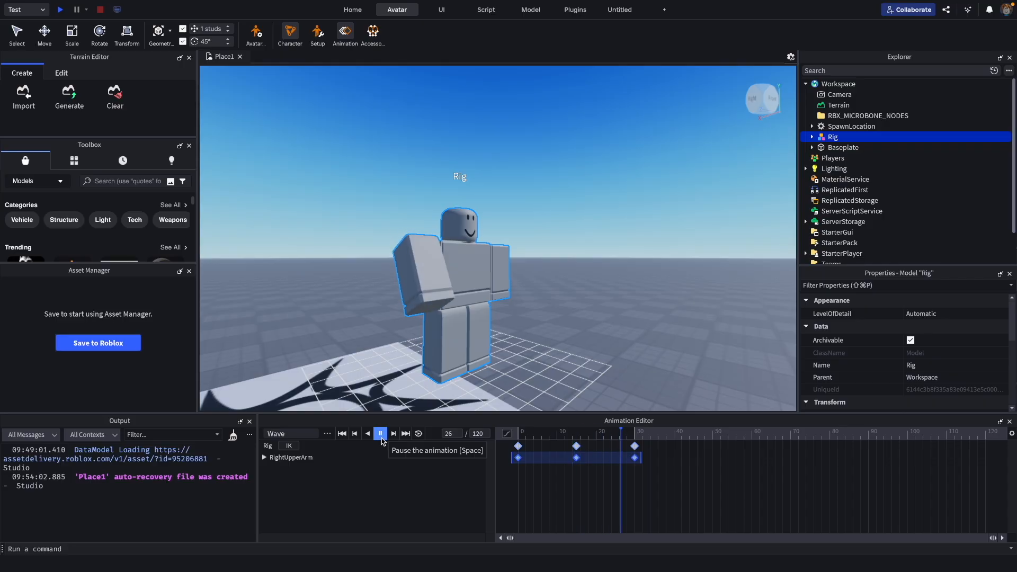
pyautogui.click(381, 438)
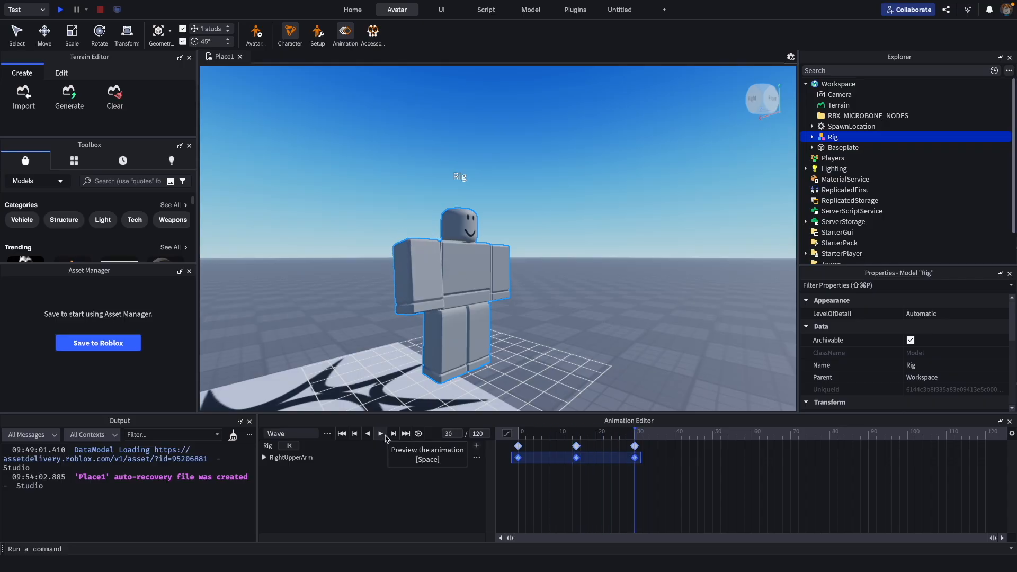
# Set the three selected keyframes' easing style to Cubic (deprecated), preview the Wave animation, and deselect the keyframes.
pyautogui.rightClick(637, 448)
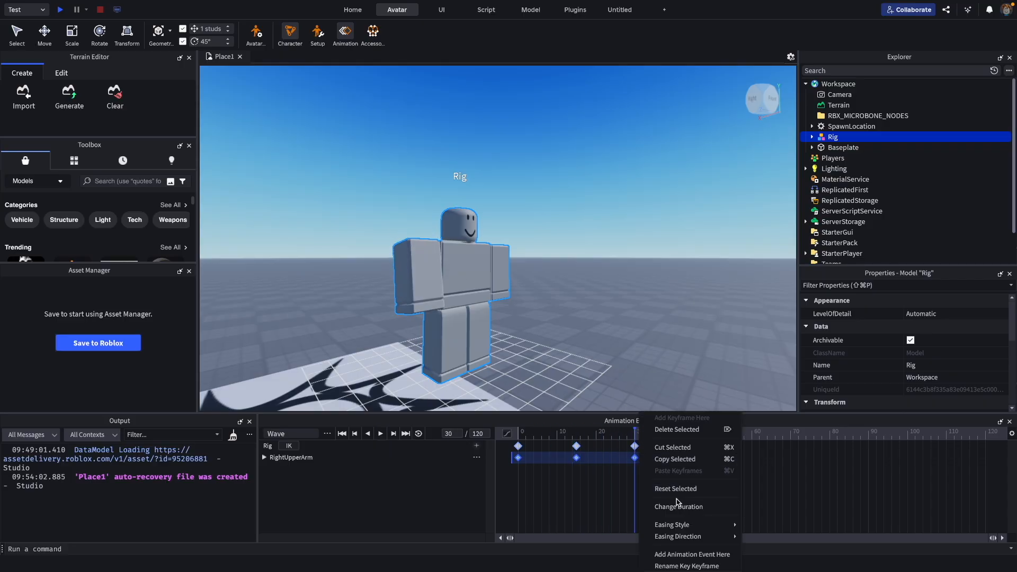
pyautogui.moveTo(691, 530)
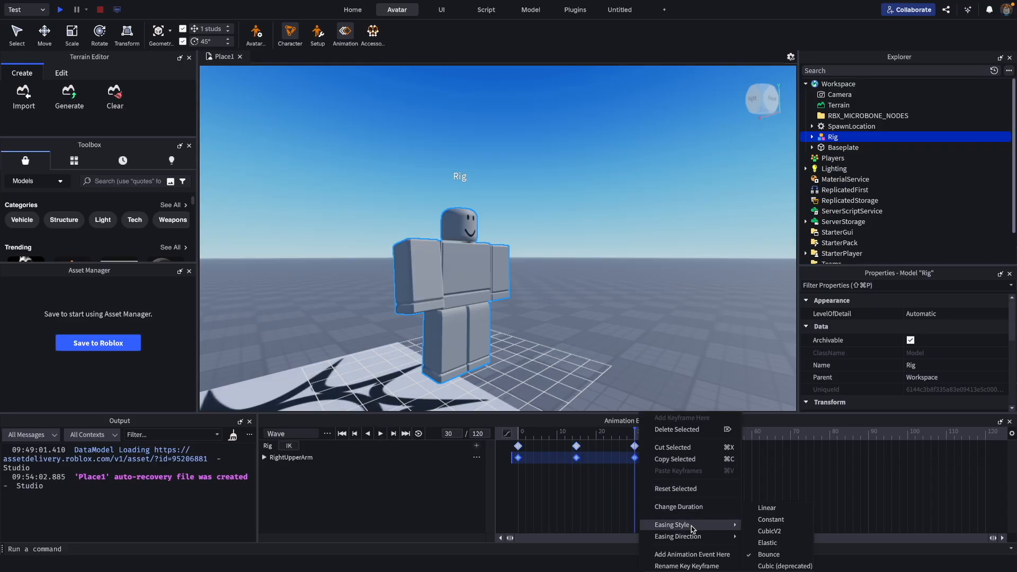
pyautogui.click(780, 567)
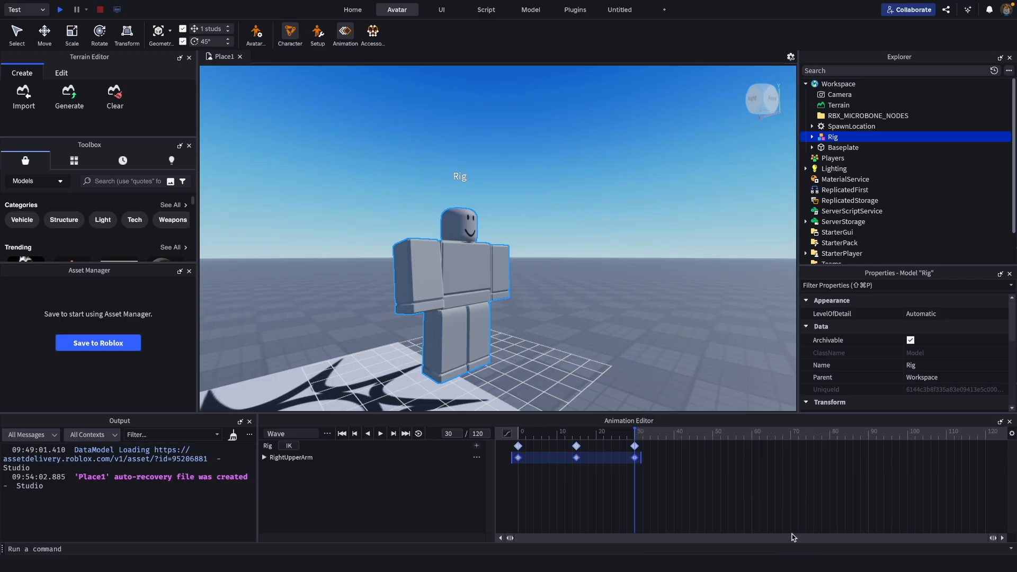
pyautogui.click(380, 434)
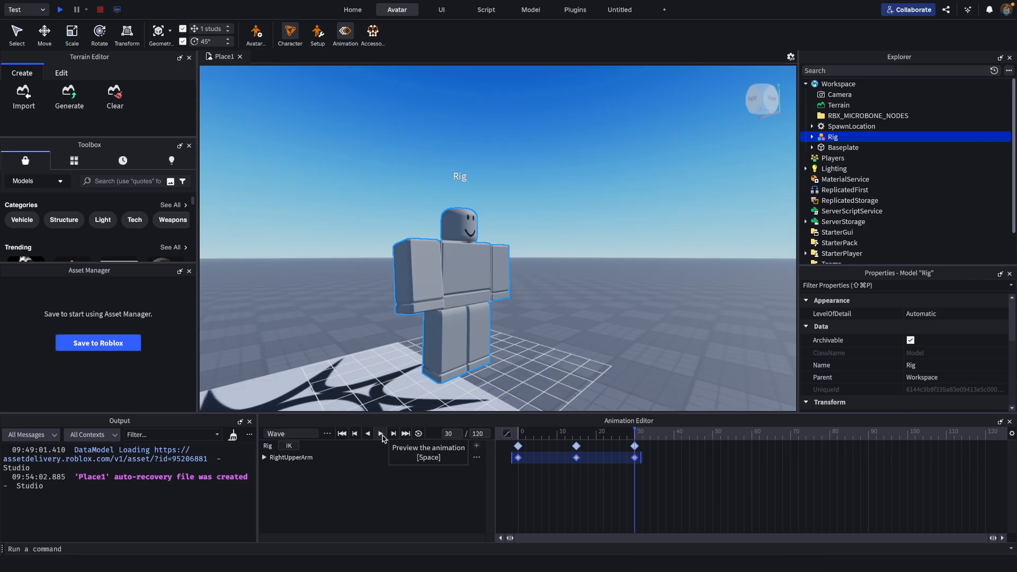
pyautogui.click(381, 434)
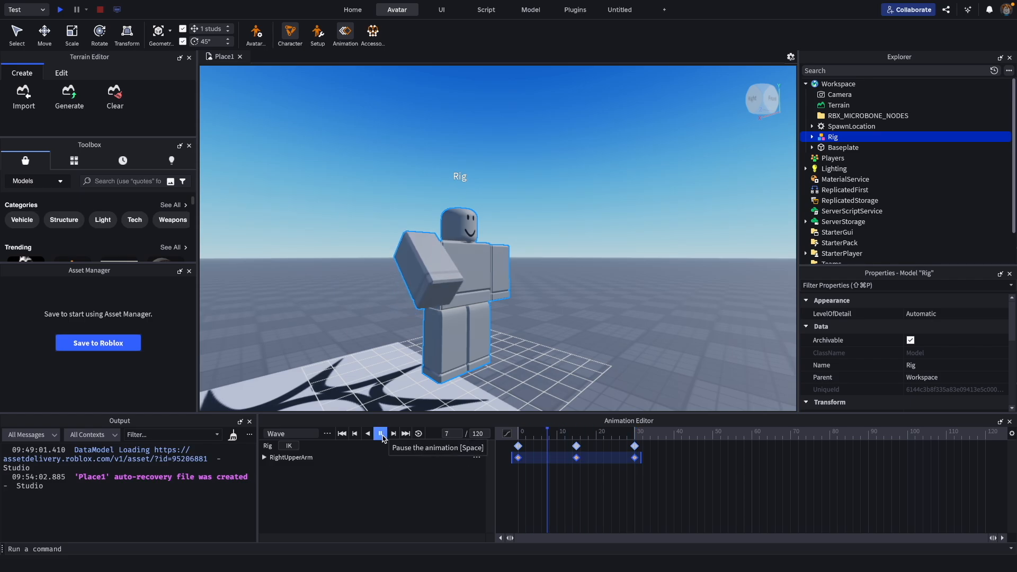
pyautogui.click(653, 456)
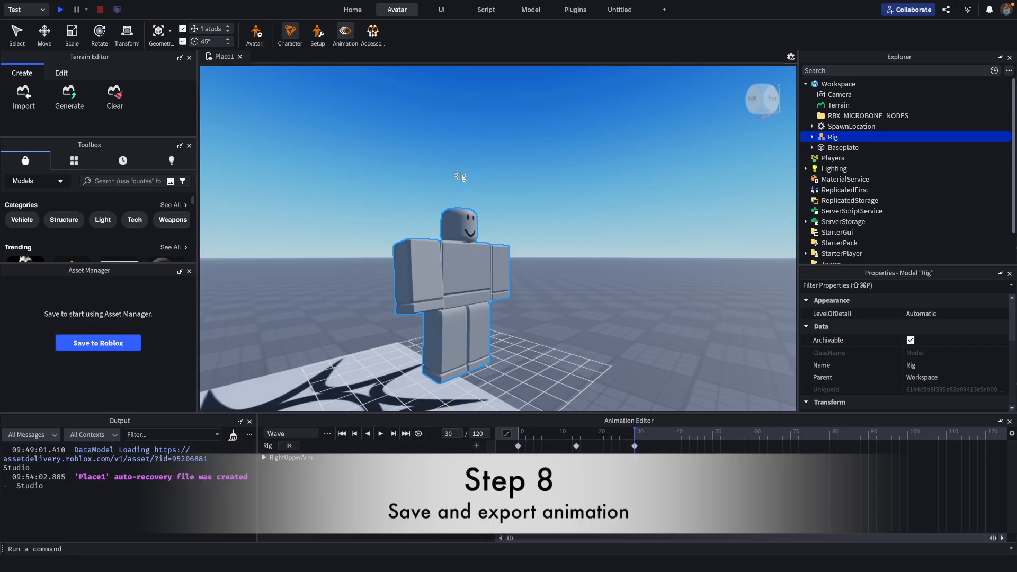
# Publish the animation to Roblox with the title Wave, an empty description and Me as creator, and copy its asset ID.
pyautogui.click(328, 434)
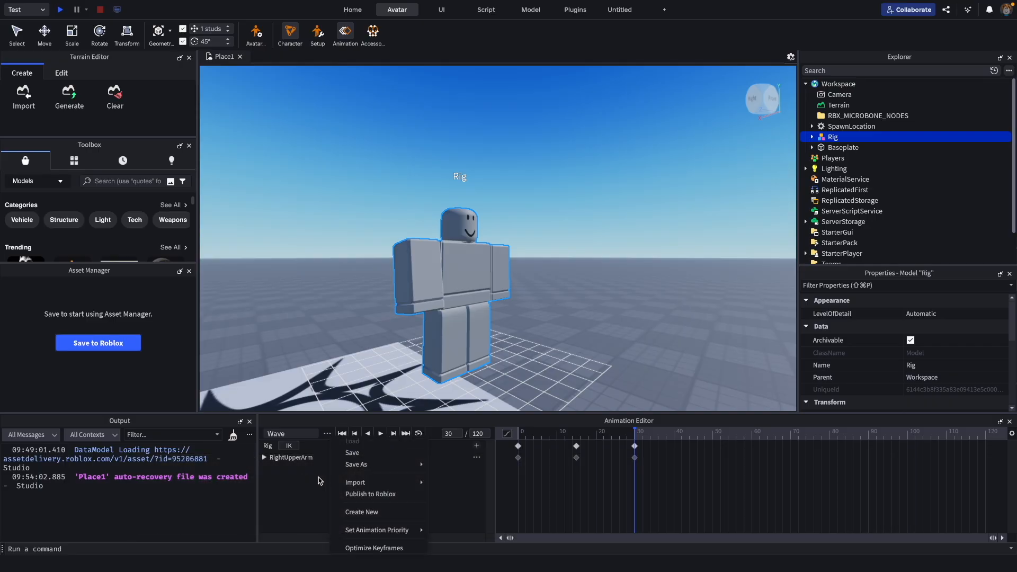
pyautogui.click(401, 496)
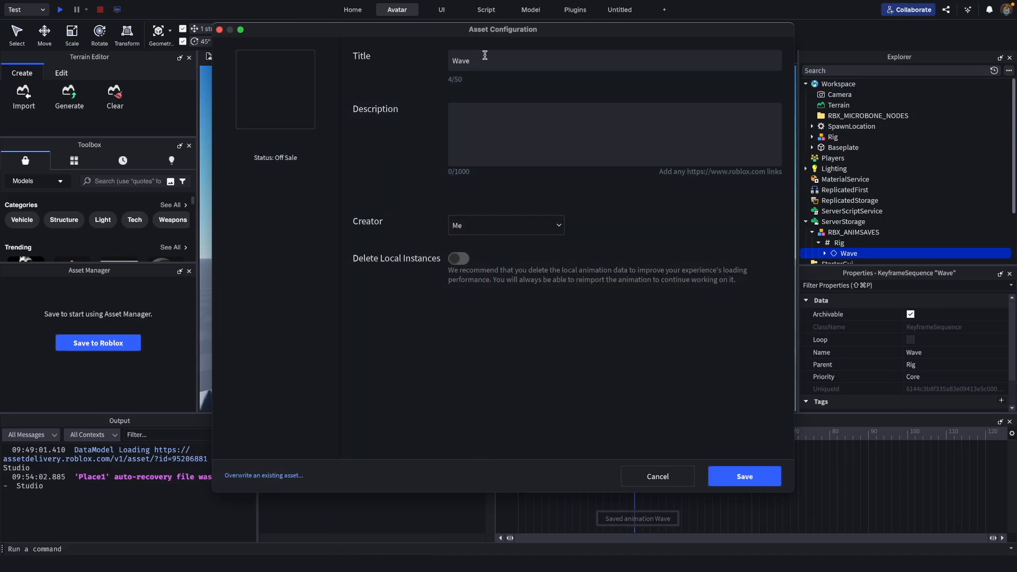
pyautogui.click(483, 56)
pyautogui.click(479, 125)
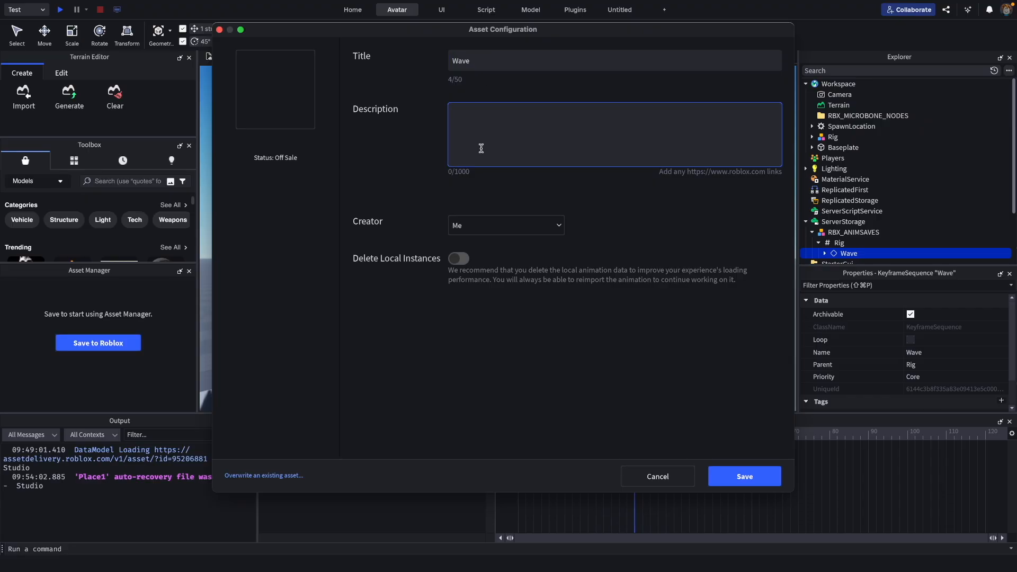
pyautogui.click(517, 376)
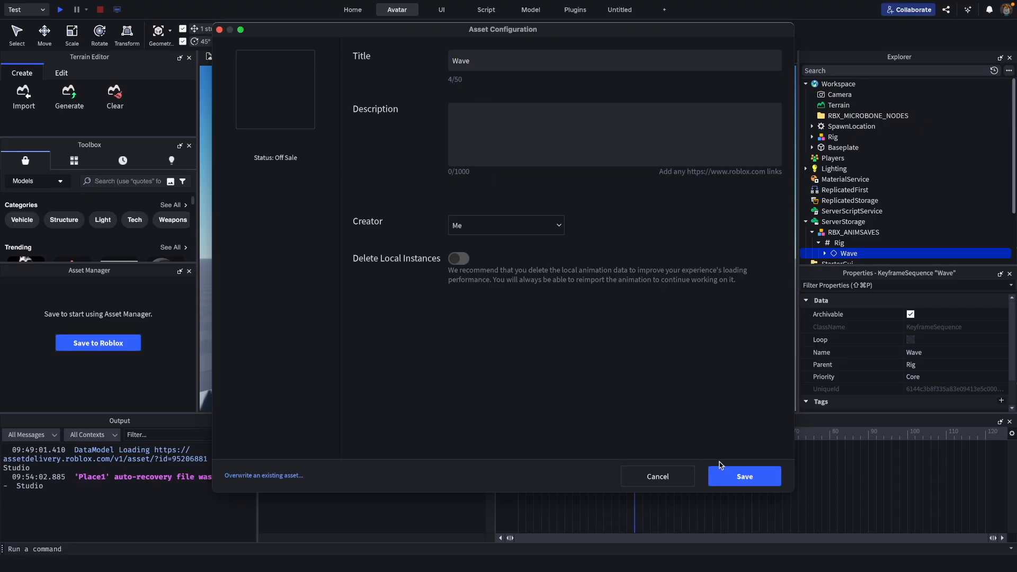
pyautogui.click(739, 481)
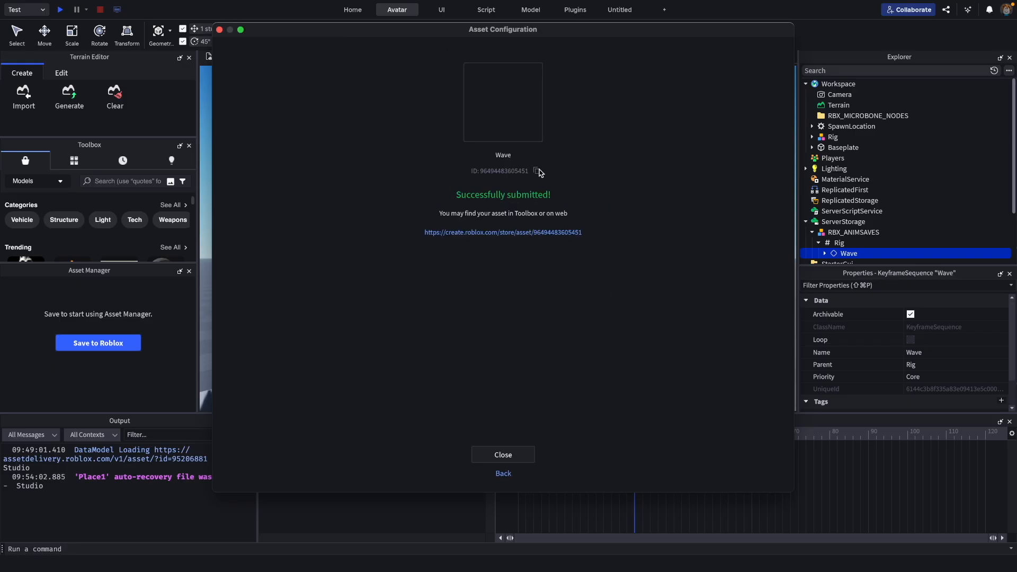
pyautogui.click(537, 171)
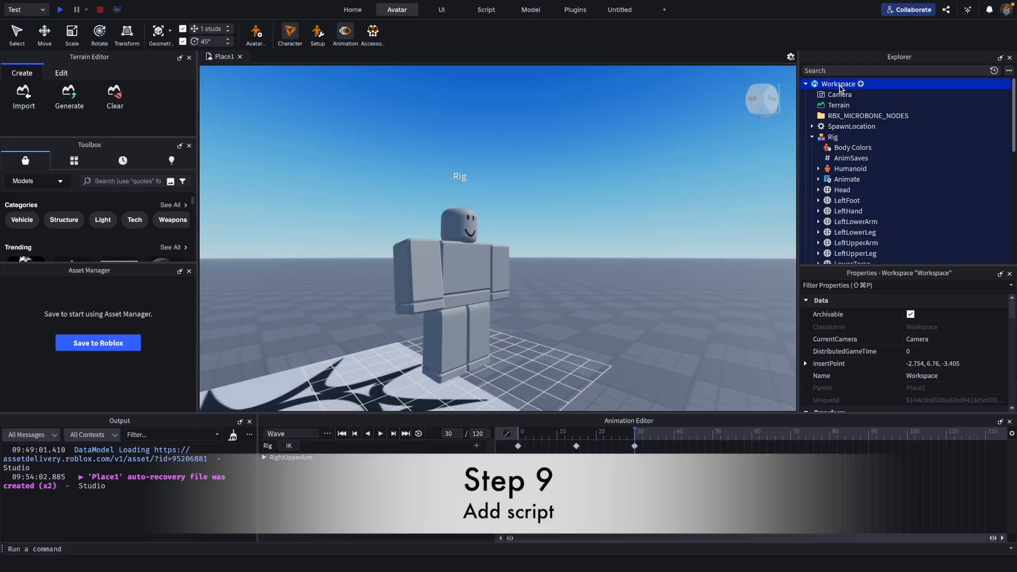
# Add a Script inside the Rig model and delete its default Hello world code.
pyautogui.click(835, 137)
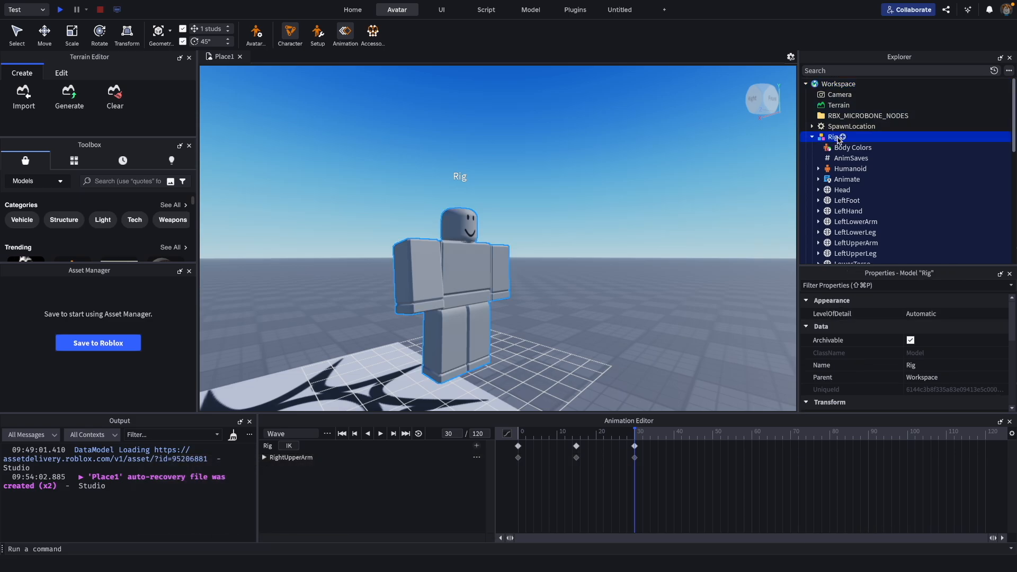
pyautogui.click(842, 137)
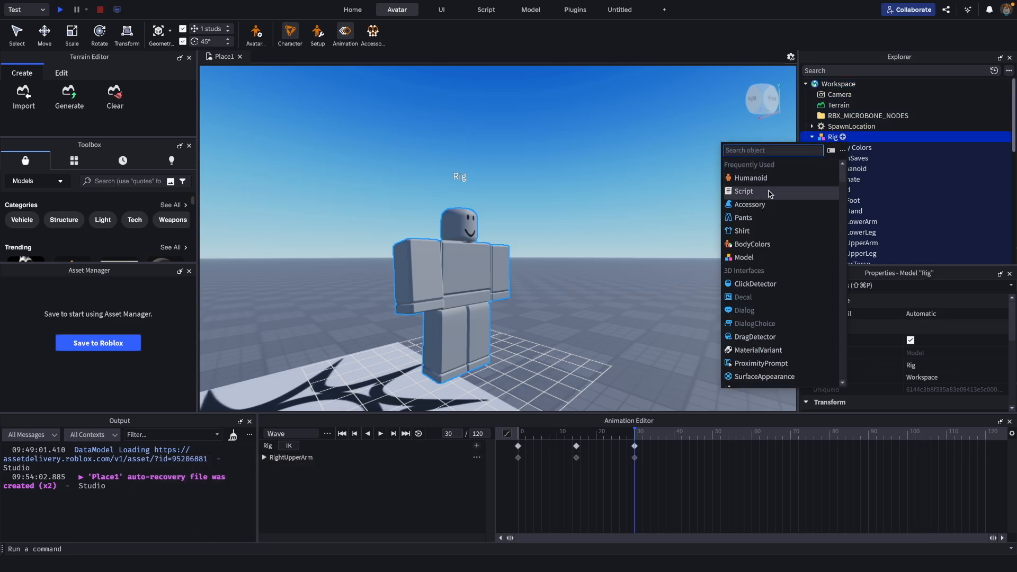
pyautogui.click(768, 193)
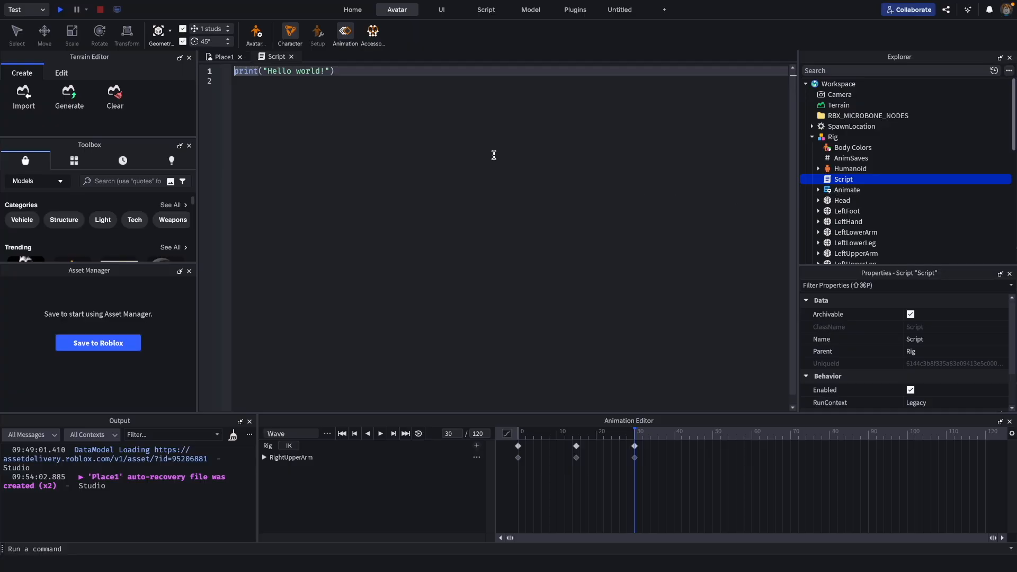
pyautogui.click(468, 141)
pyautogui.hotkey('ctrl', 'a')
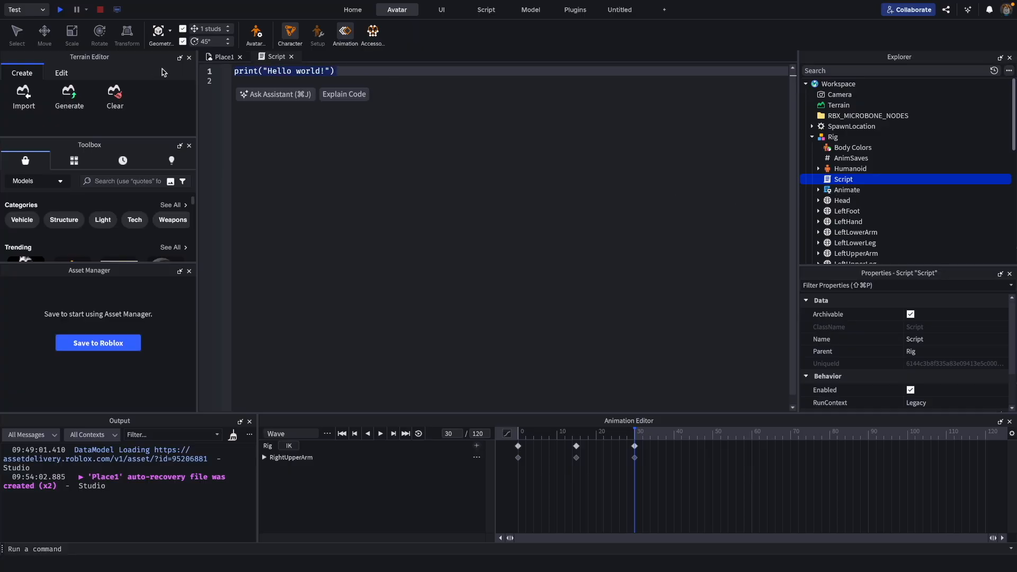
pyautogui.press('BackSpace')
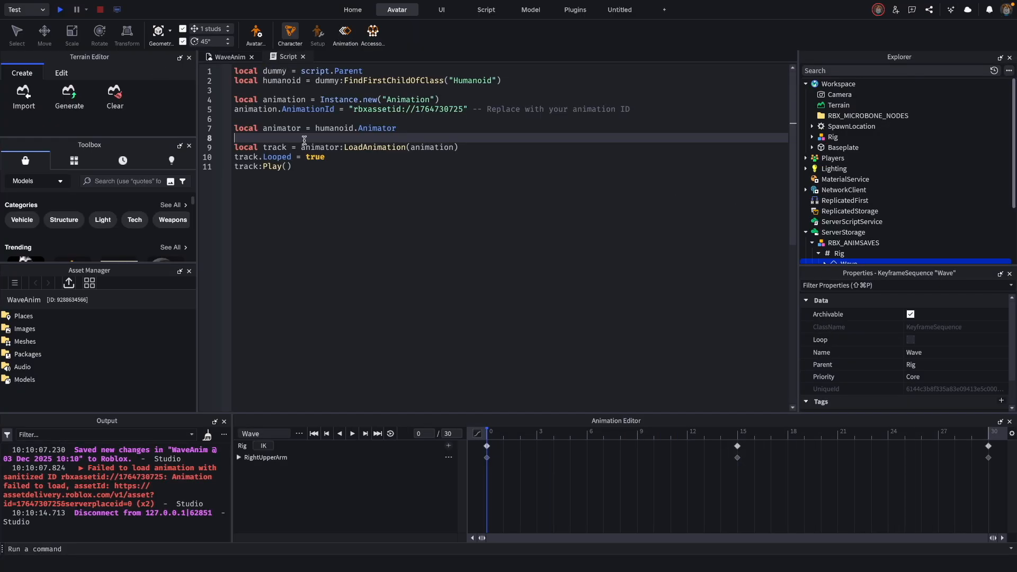
# Replace the placeholder number in the script's AnimationId line with the copied animation asset ID and save the place to Roblox.
pyautogui.doubleClick(432, 108)
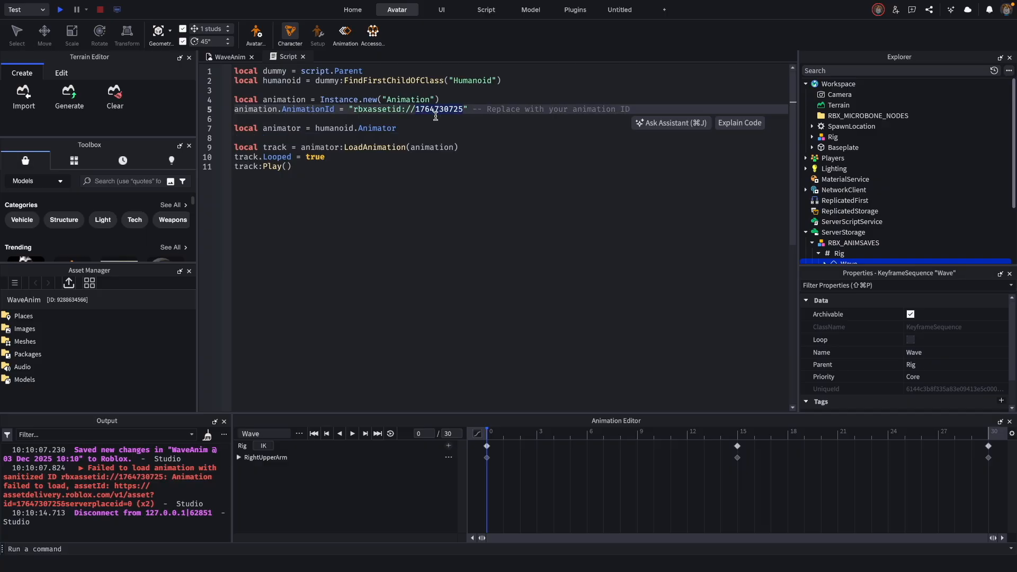
pyautogui.press('super+v')
pyautogui.click(488, 143)
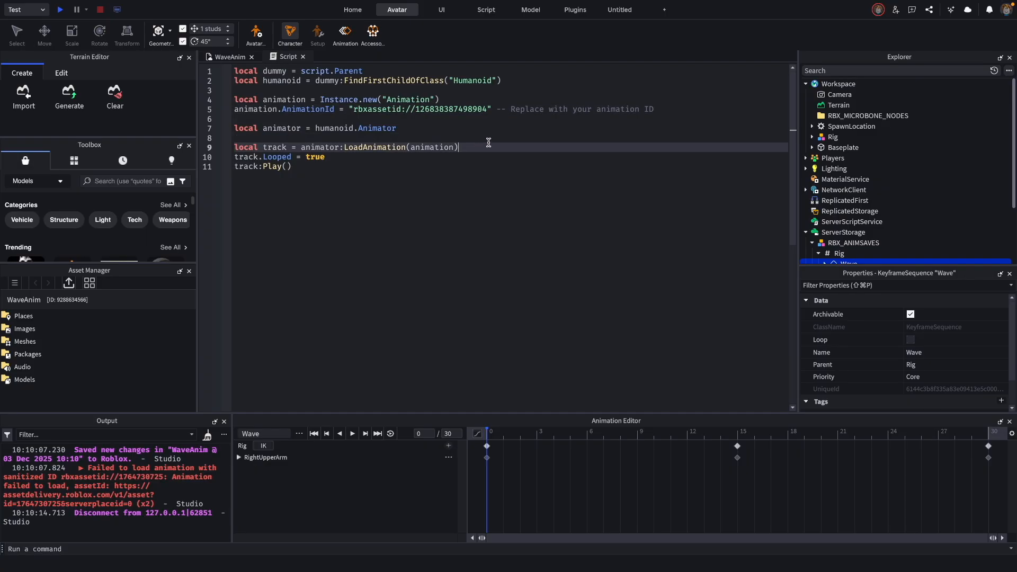
pyautogui.click(494, 108)
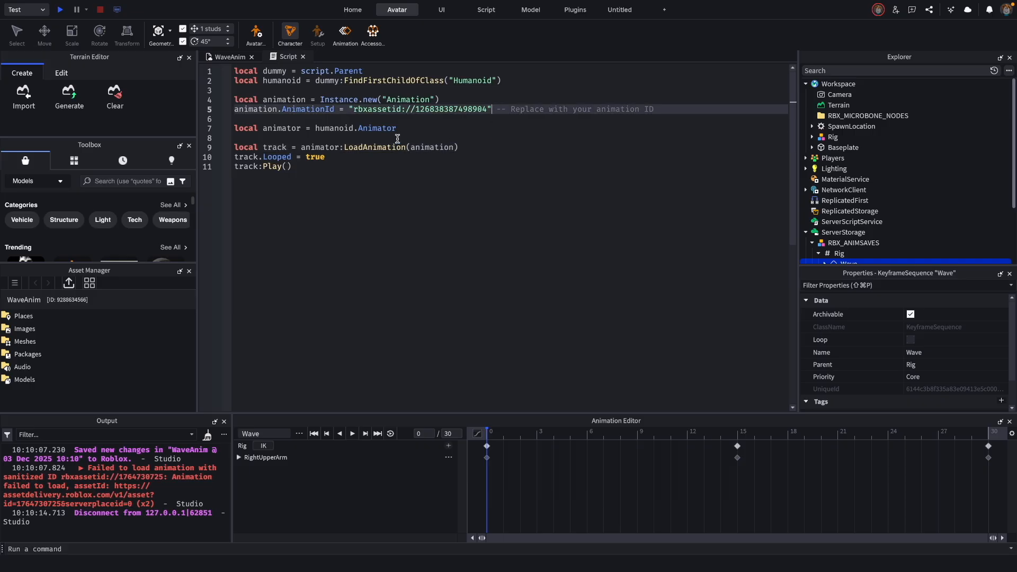
pyautogui.press('super+s')
pyautogui.click(403, 193)
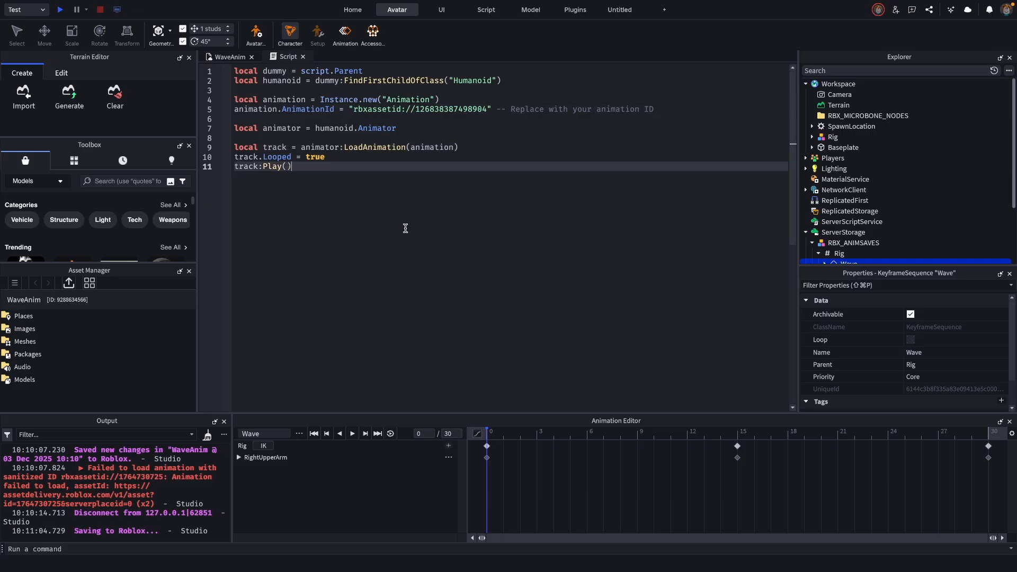
# Playtest the place and walk the avatar around the Rig to check its looping wave animation from several sides.
pyautogui.click(242, 59)
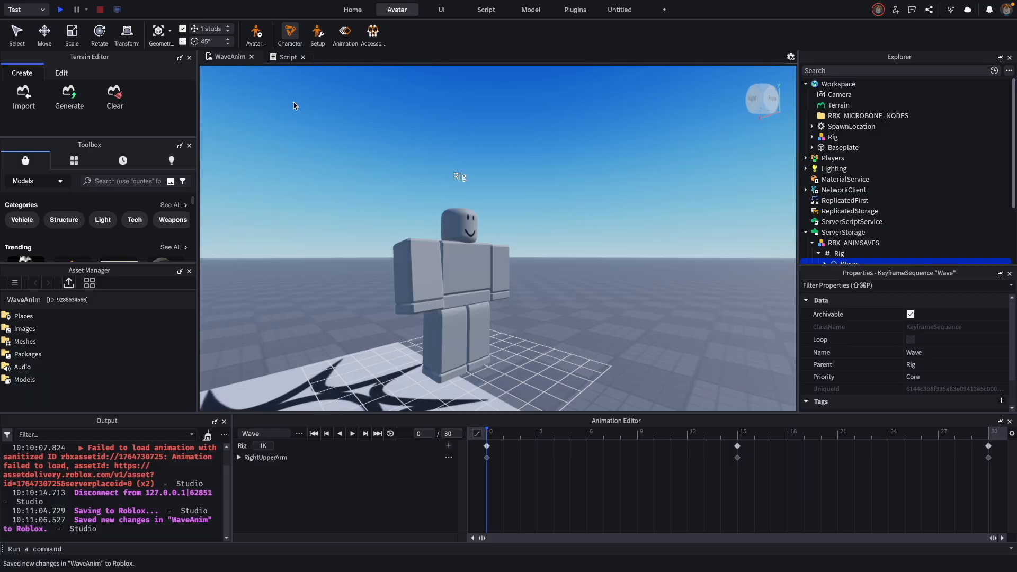
pyautogui.click(60, 9)
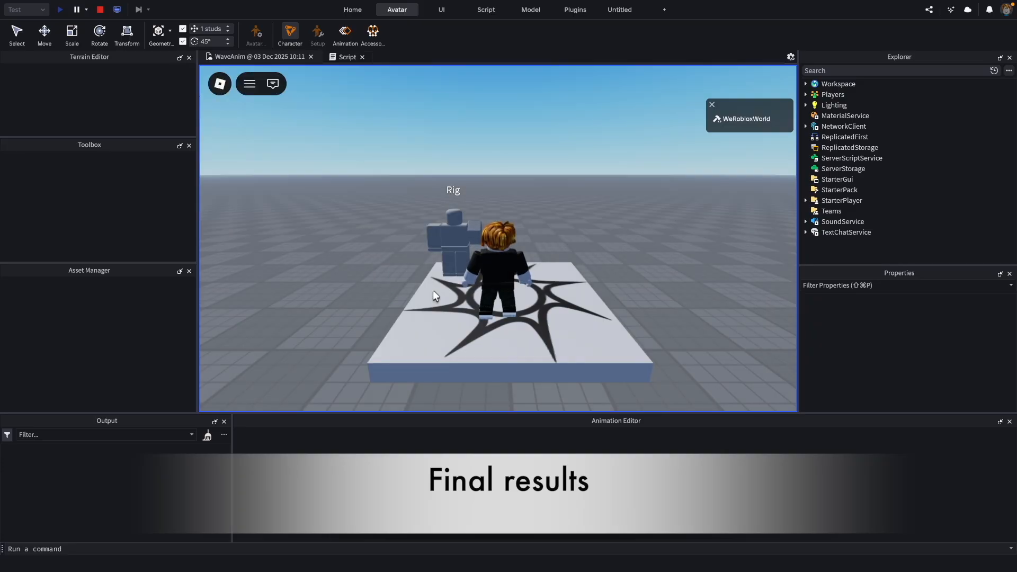
pyautogui.press('w')
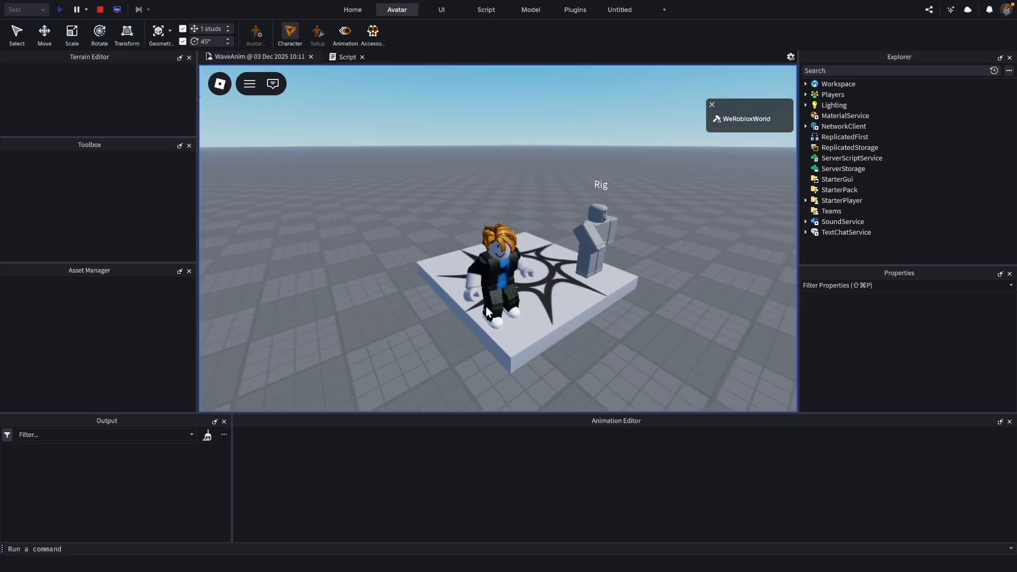
pyautogui.moveTo(485, 307); pyautogui.dragTo(486, 307, button='right')
pyautogui.press('d')
pyautogui.press('s')
pyautogui.press('w')
pyautogui.press('d')
pyautogui.moveTo(561, 318); pyautogui.dragTo(561, 318, button='right')
pyautogui.press('w')
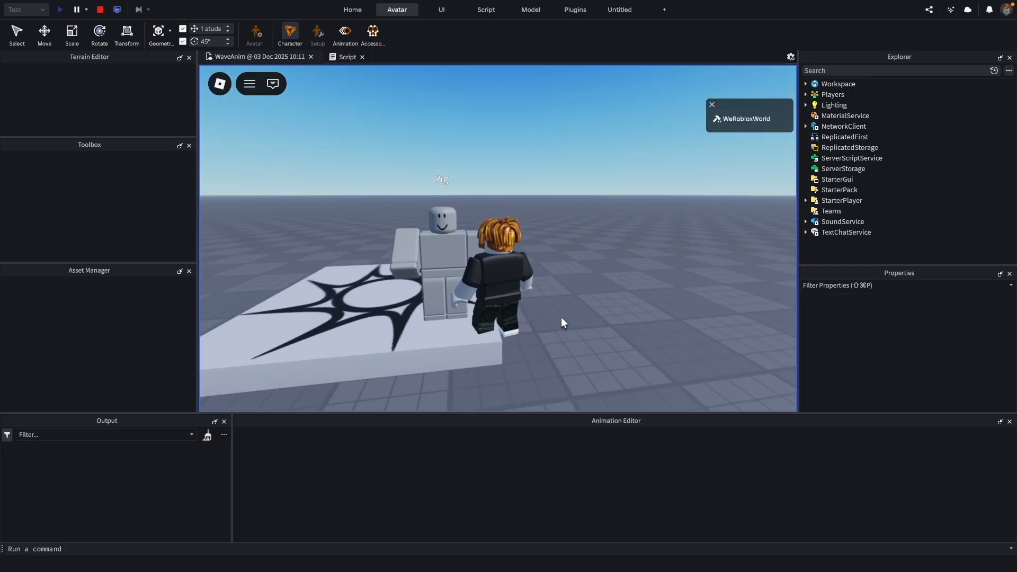
pyautogui.press('a')
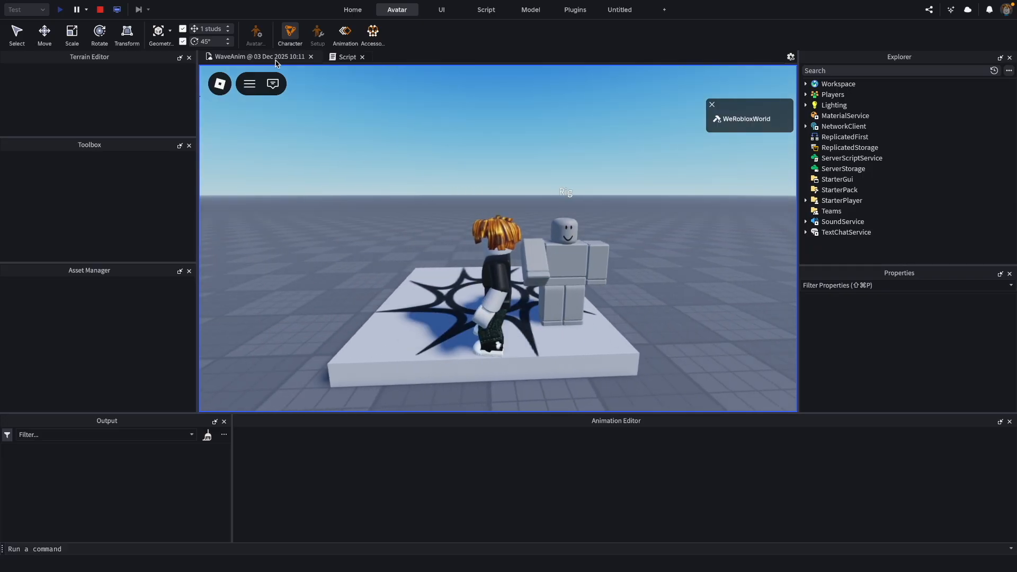
pyautogui.press('s')
pyautogui.moveTo(423, 154); pyautogui.dragTo(424, 154, button='right')
pyautogui.press('w')
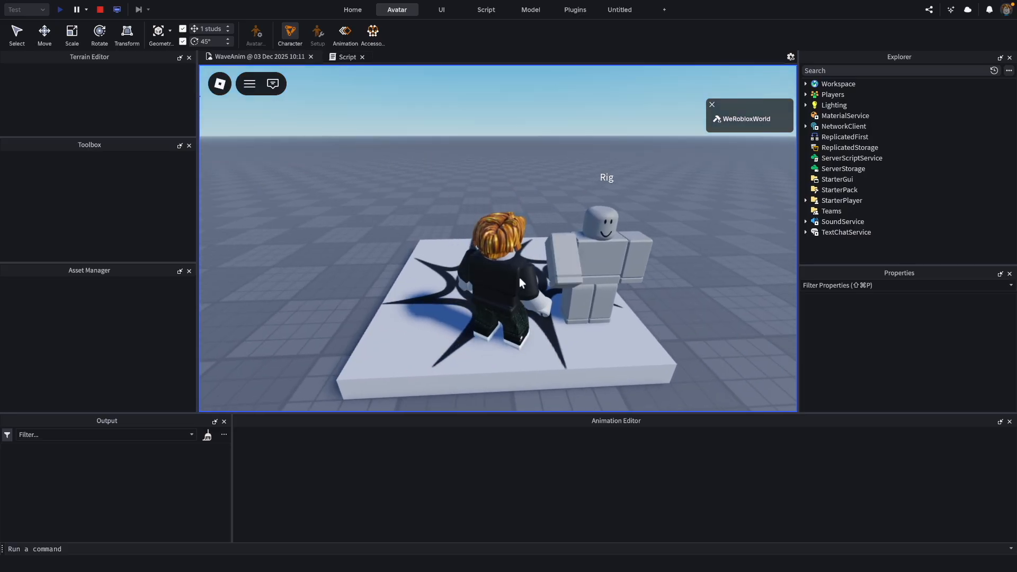
pyautogui.press('s')
pyautogui.moveTo(519, 277); pyautogui.dragTo(519, 278, button='right')
pyautogui.press('w')
pyautogui.press('s')
pyautogui.press('a')
pyautogui.press('w')
pyautogui.press('s')
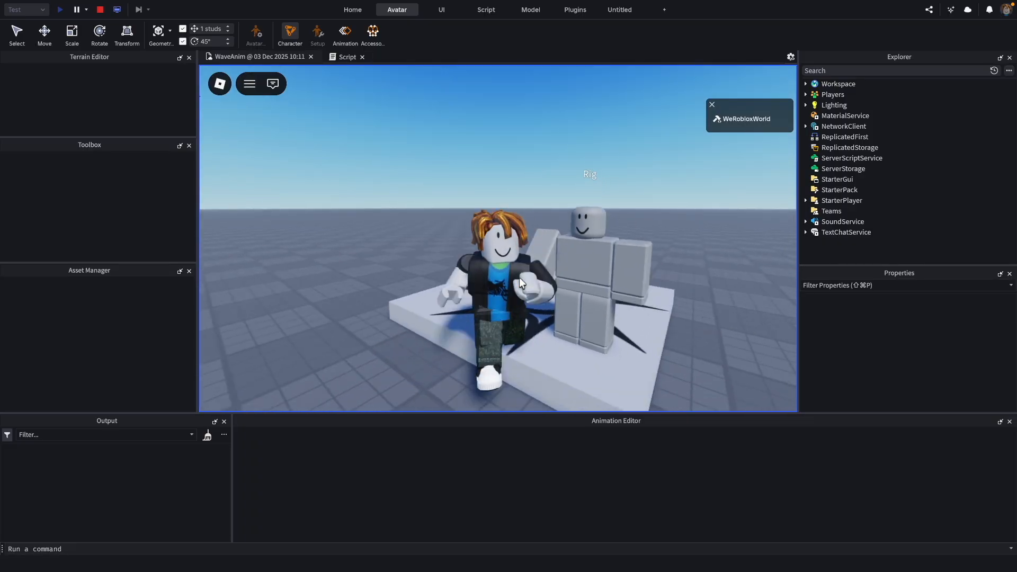